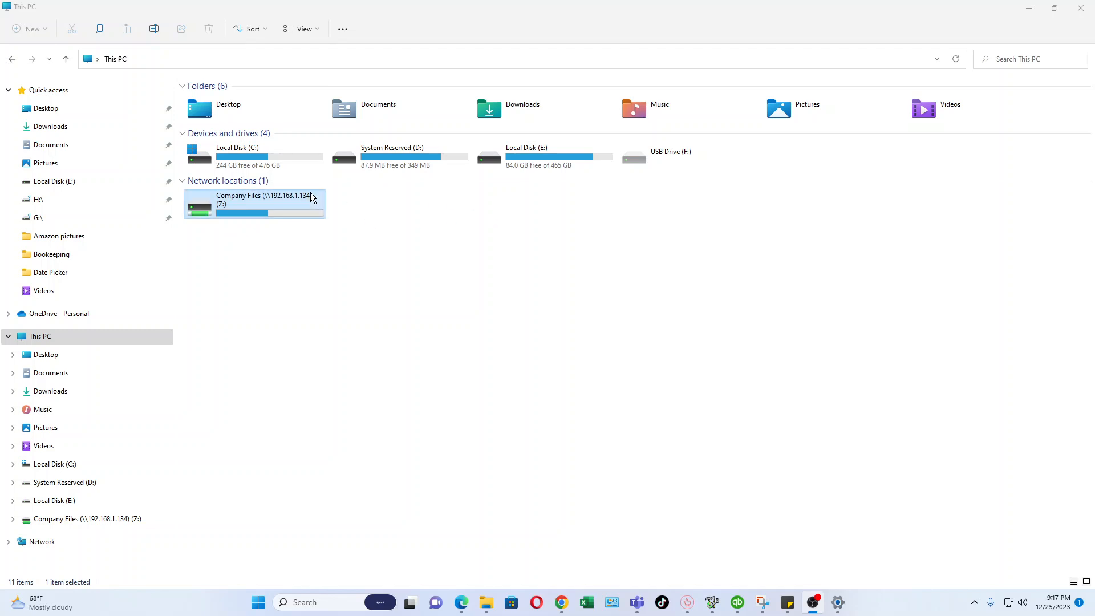
Disconnect the existing Company Files (Z:) network drive from This PC
{"action": "right_click", "coordinate": [254, 212]}
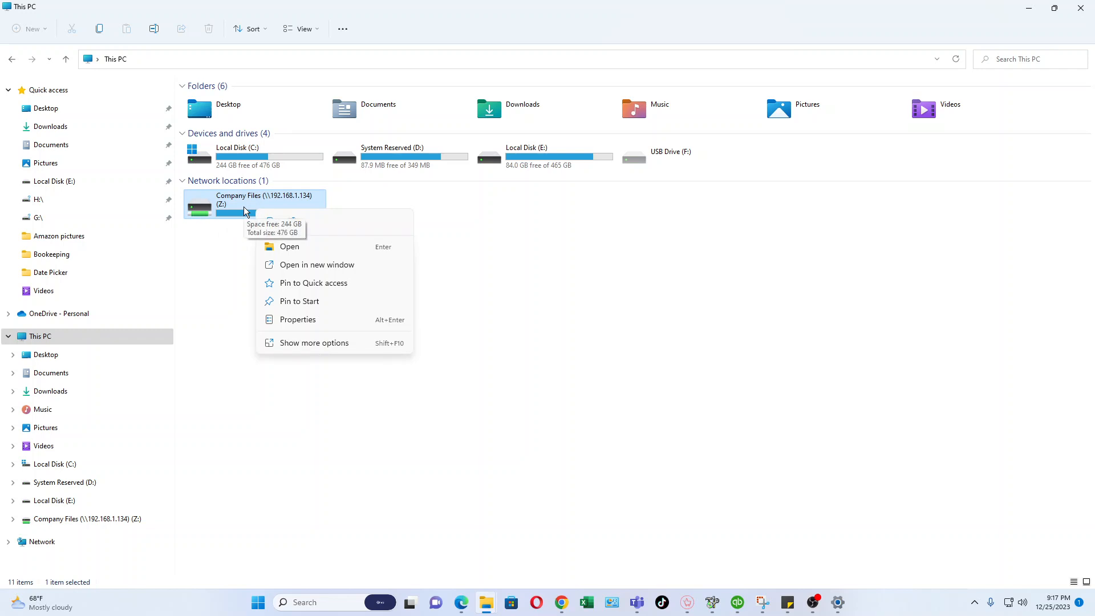
{"action": "left_click", "coordinate": [296, 344]}
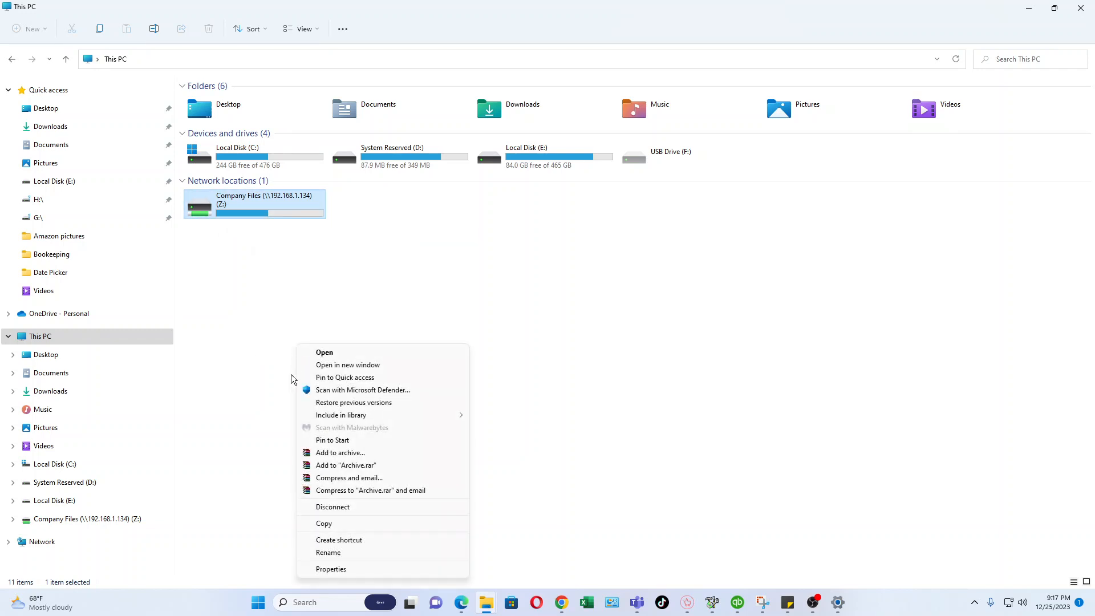
{"action": "left_click", "coordinate": [336, 507]}
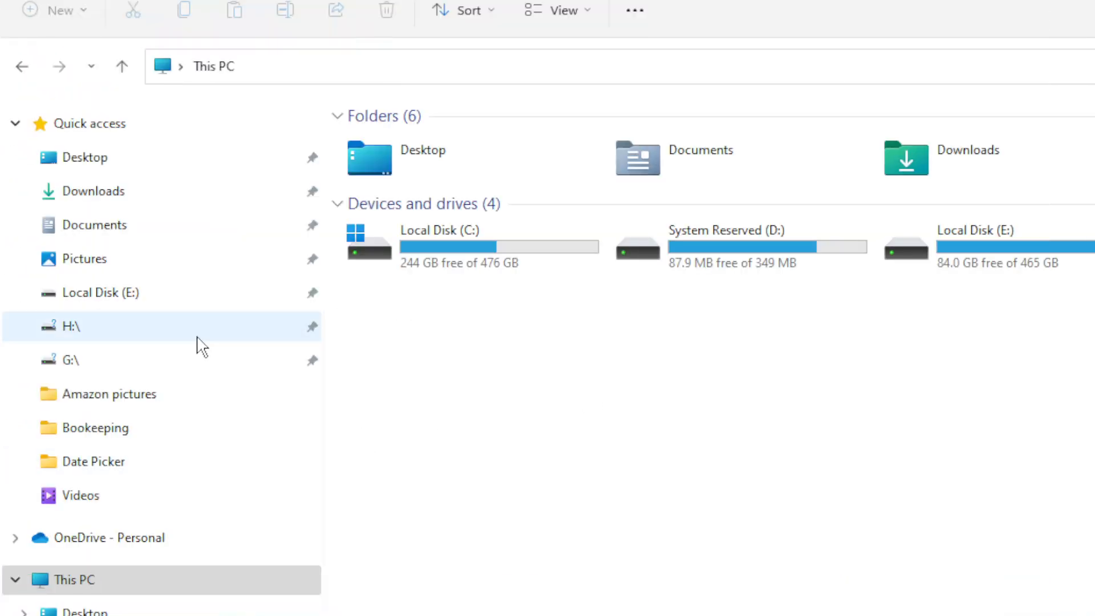
Browse to C:\Users\Public\Public Documents\Intuit\QuickBooks\Company Files on the local disk
{"action": "double_click", "coordinate": [489, 245]}
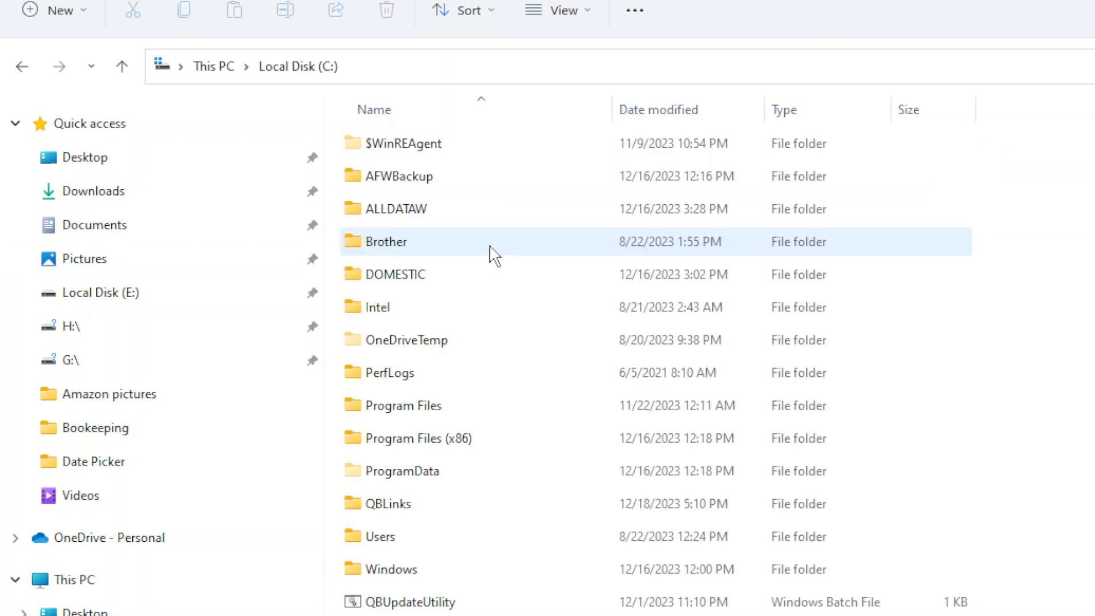
{"action": "double_click", "coordinate": [420, 546]}
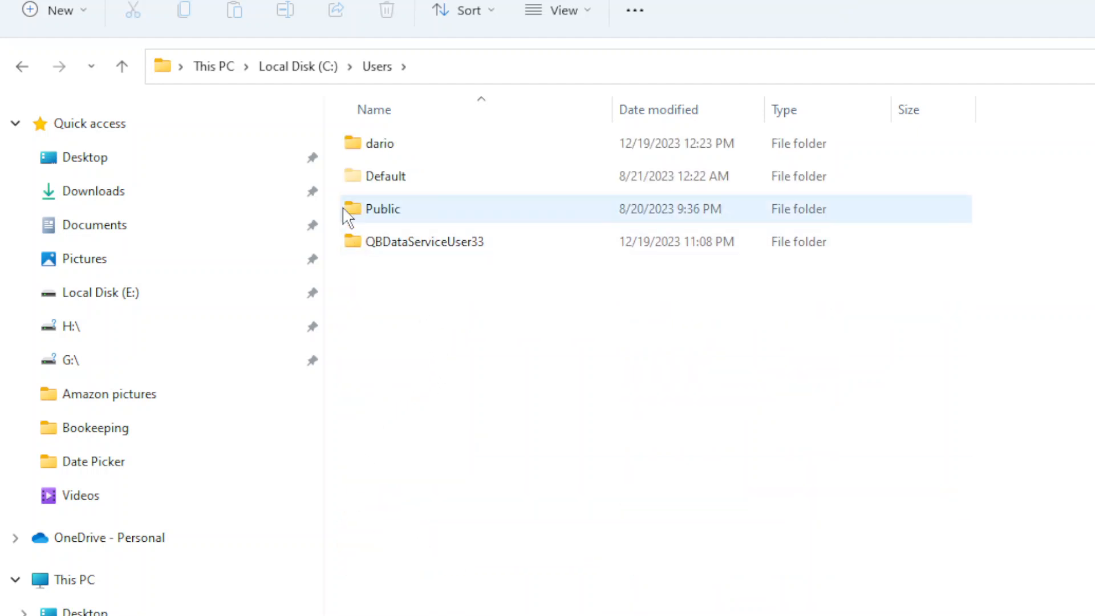
{"action": "double_click", "coordinate": [377, 218]}
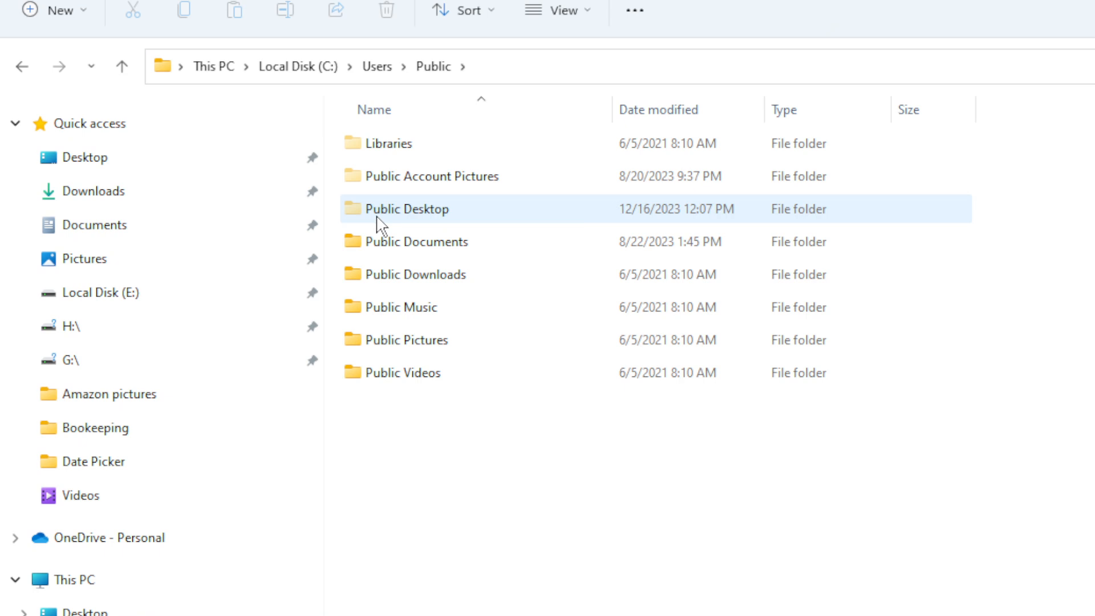
{"action": "double_click", "coordinate": [431, 251]}
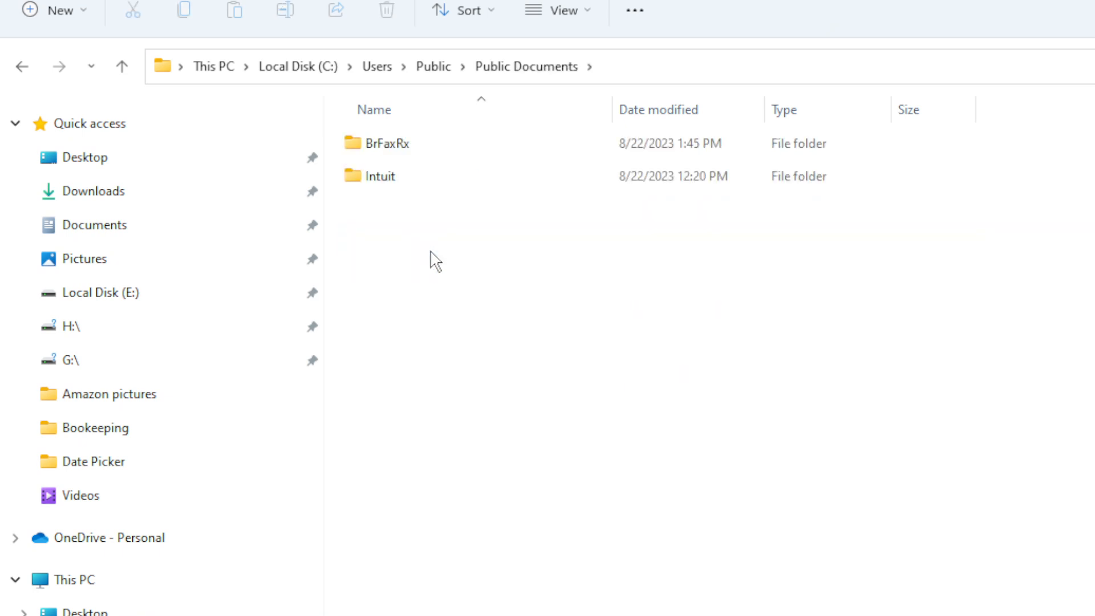
{"action": "double_click", "coordinate": [392, 183]}
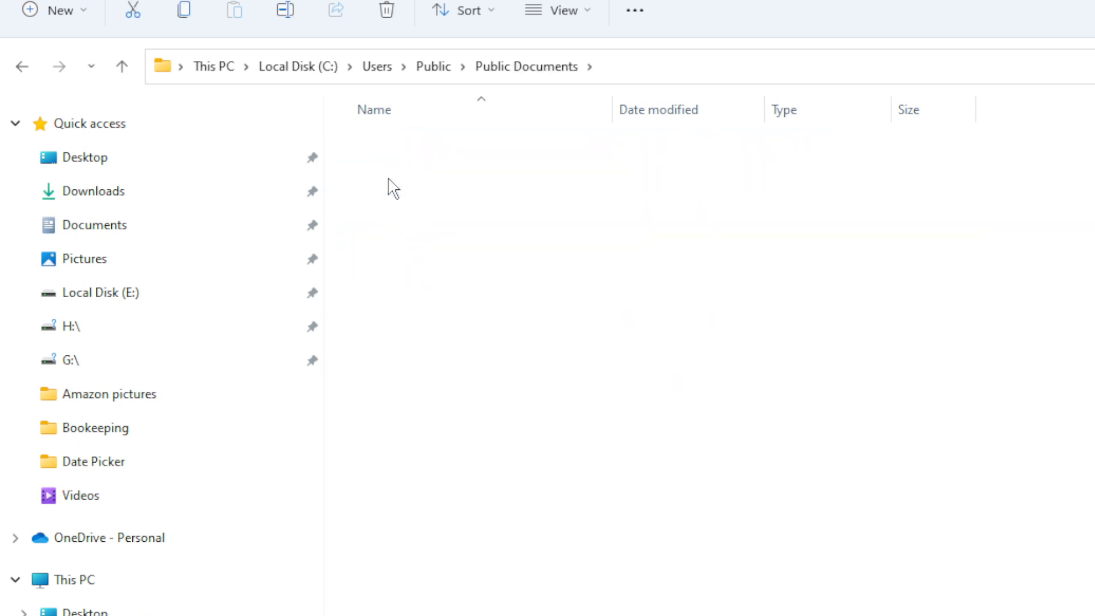
{"action": "left_click", "coordinate": [395, 148]}
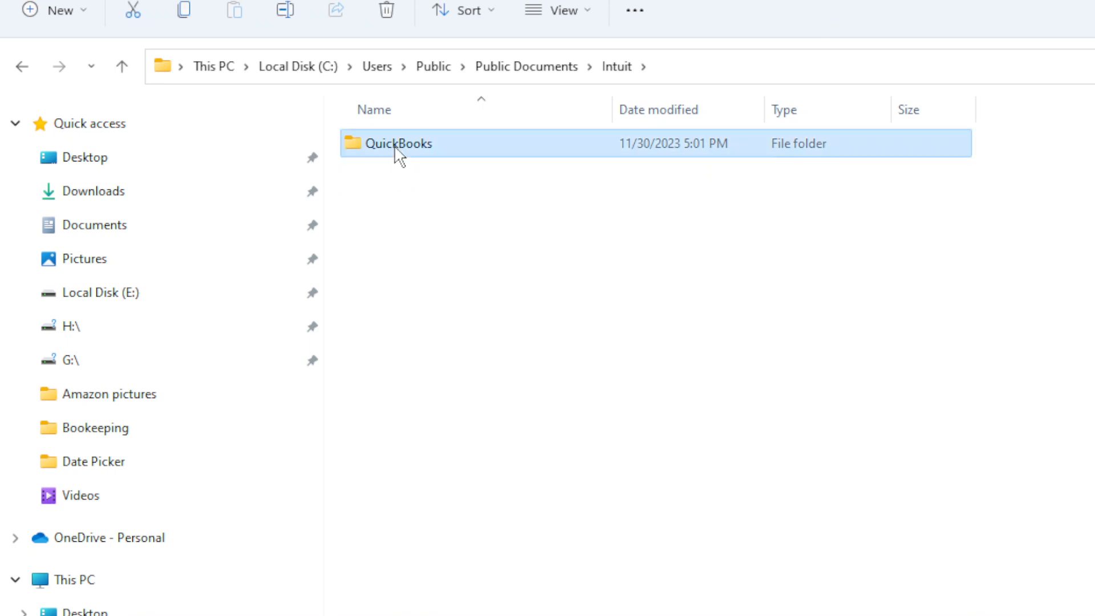
{"action": "double_click", "coordinate": [396, 150]}
{"action": "double_click", "coordinate": [396, 149]}
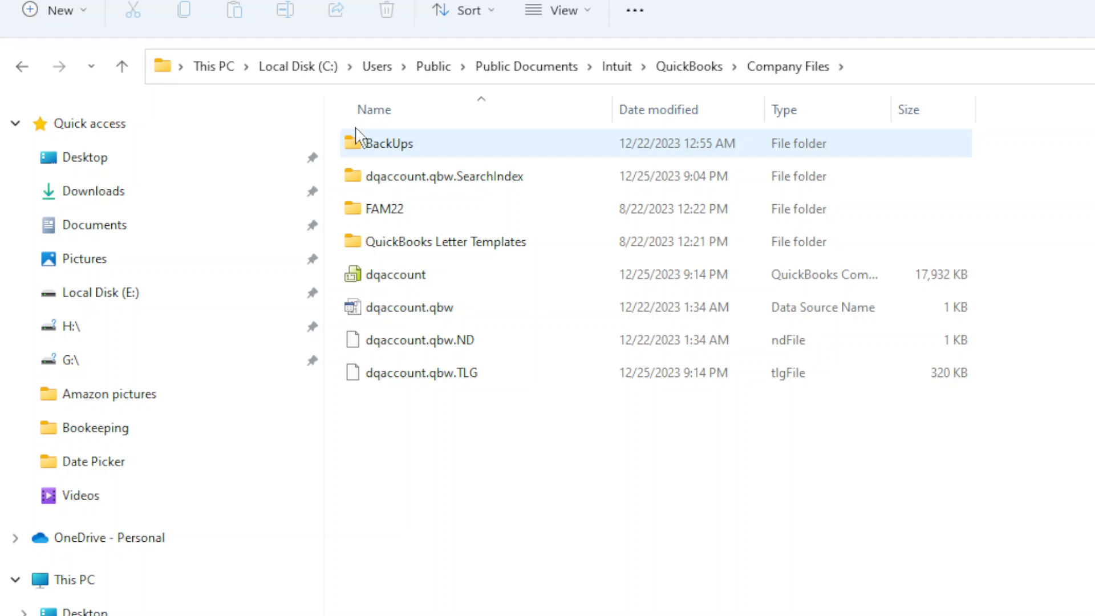
Go back up to the QuickBooks folder and review who the Company Files folder is shared with in its sharing properties
{"action": "left_click", "coordinate": [123, 68]}
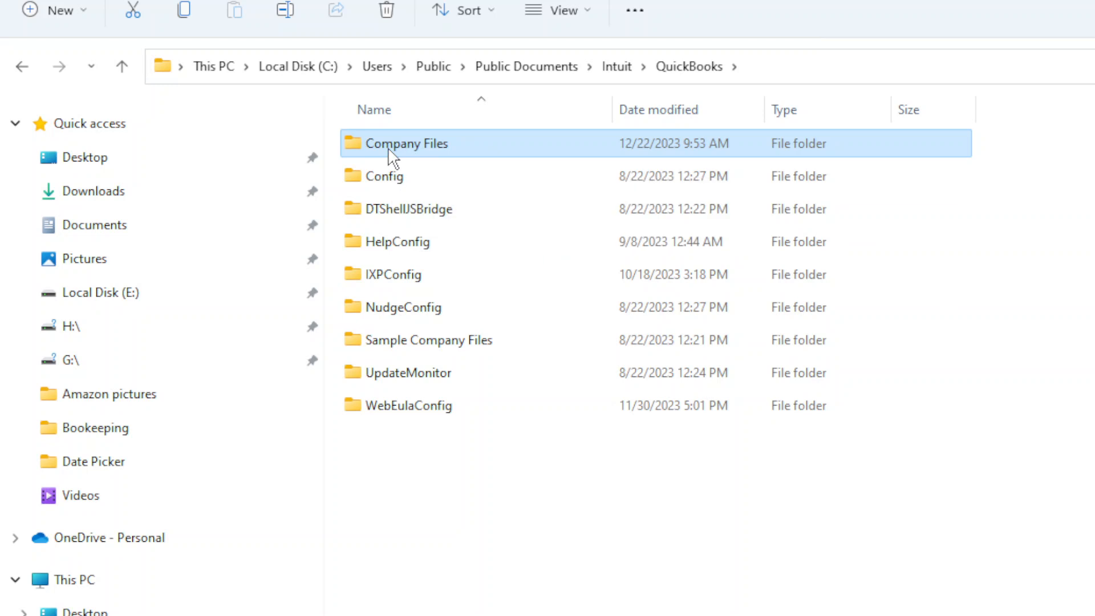
{"action": "right_click", "coordinate": [391, 153]}
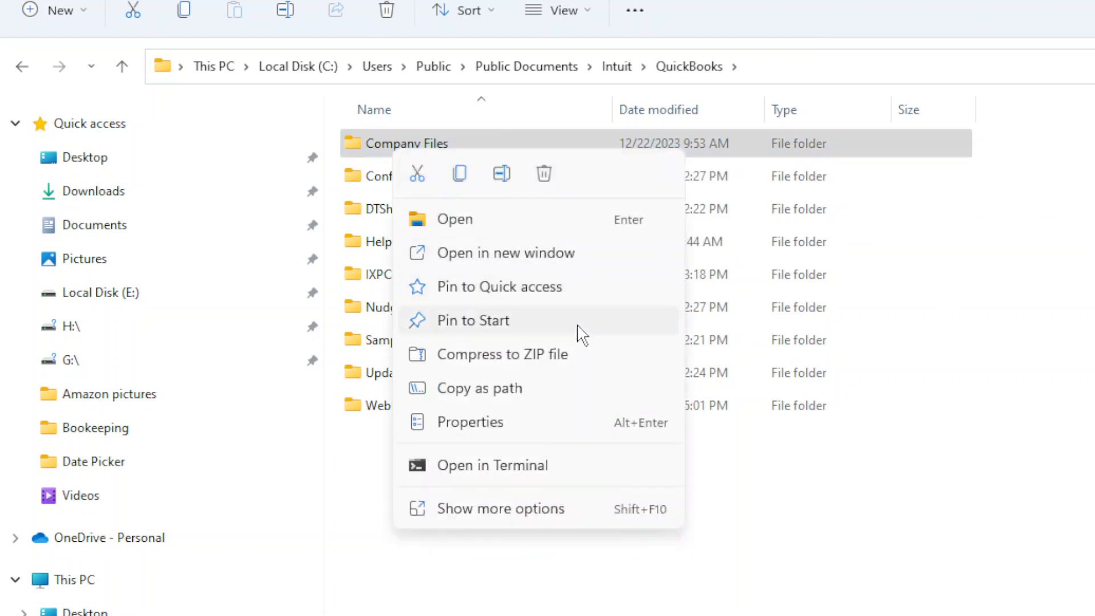
{"action": "left_click", "coordinate": [496, 424]}
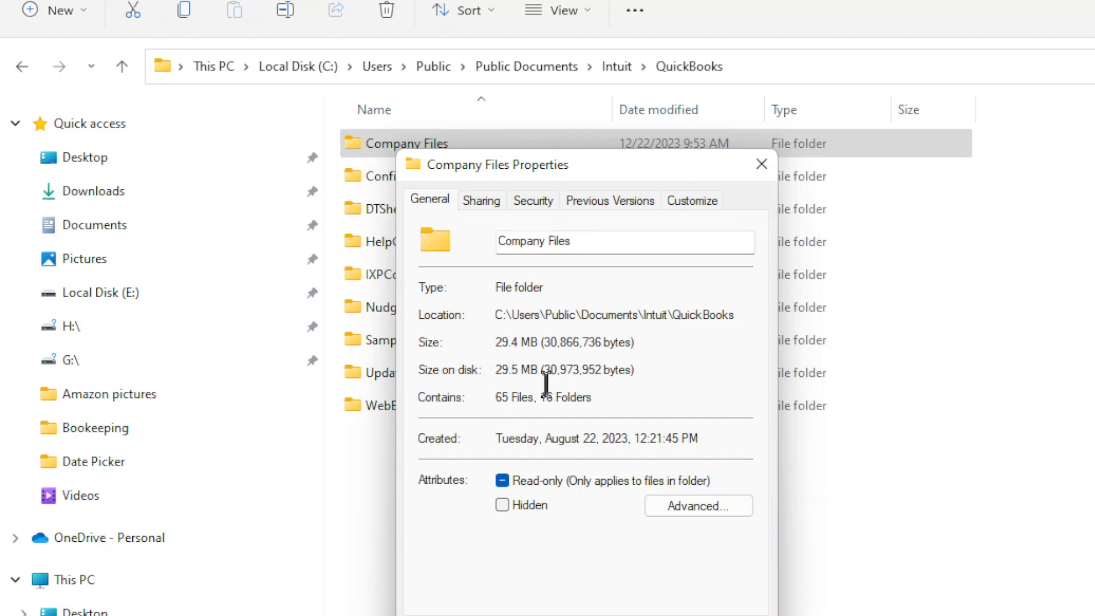
{"action": "left_click_drag", "start_coordinate": [632, 171], "coordinate": [516, 77]}
{"action": "left_click", "coordinate": [370, 112]}
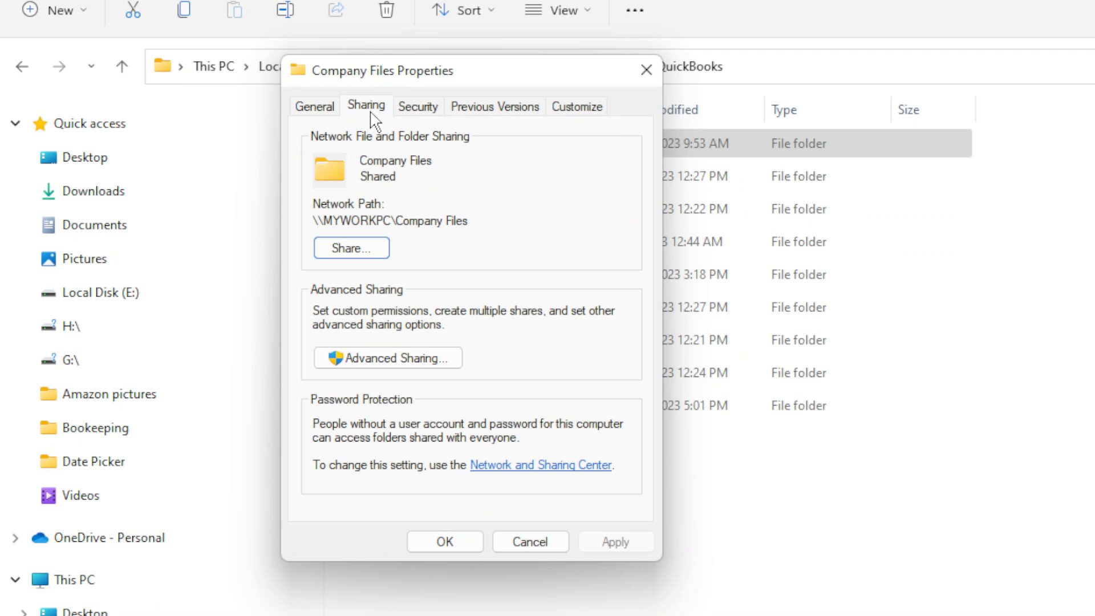
{"action": "left_click", "coordinate": [352, 247]}
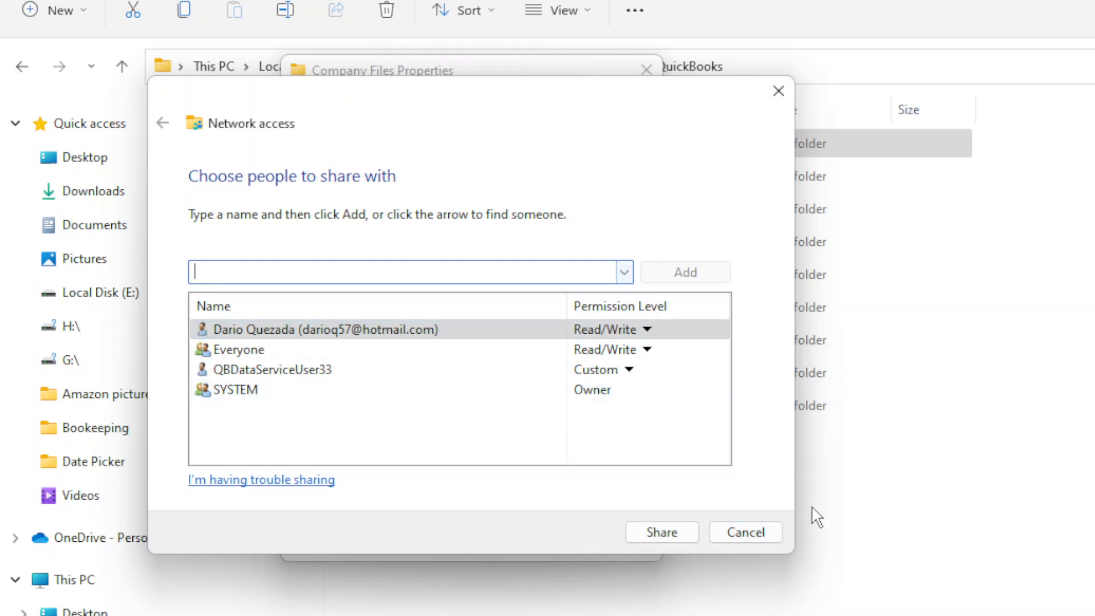
{"action": "left_click", "coordinate": [754, 532]}
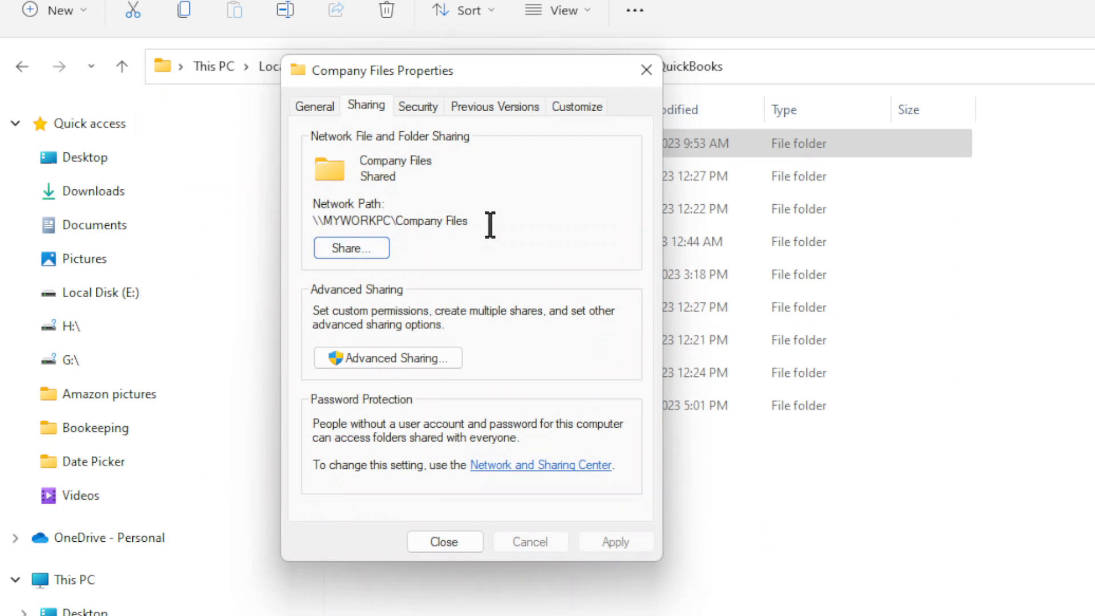
Check the advanced sharing settings and Everyone's share permissions for Company Files, then accept them and close the properties
{"action": "left_click", "coordinate": [389, 358]}
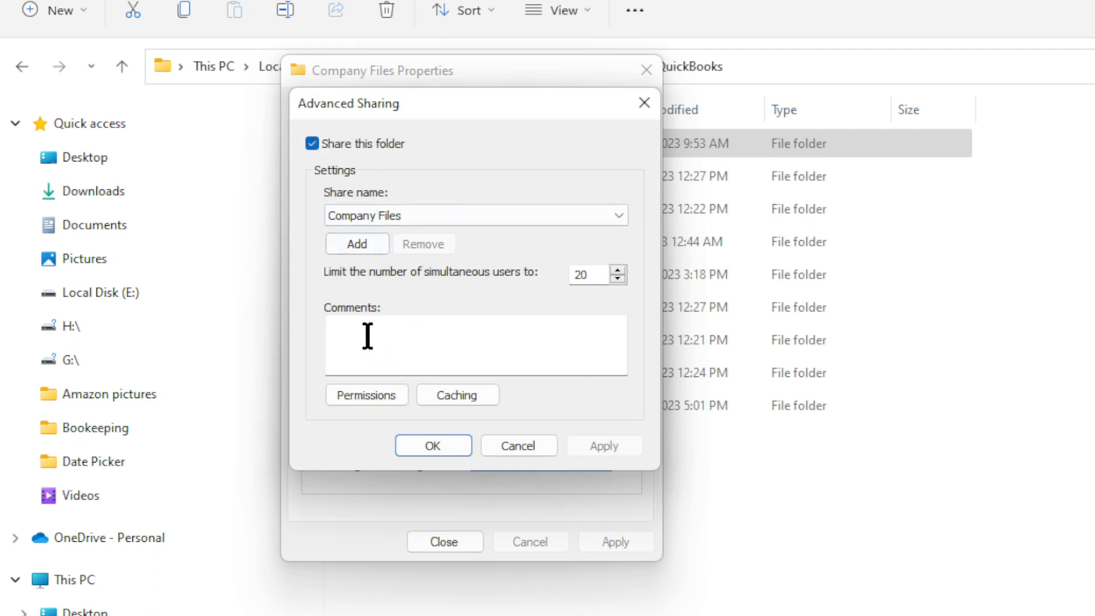
{"action": "left_click", "coordinate": [367, 393]}
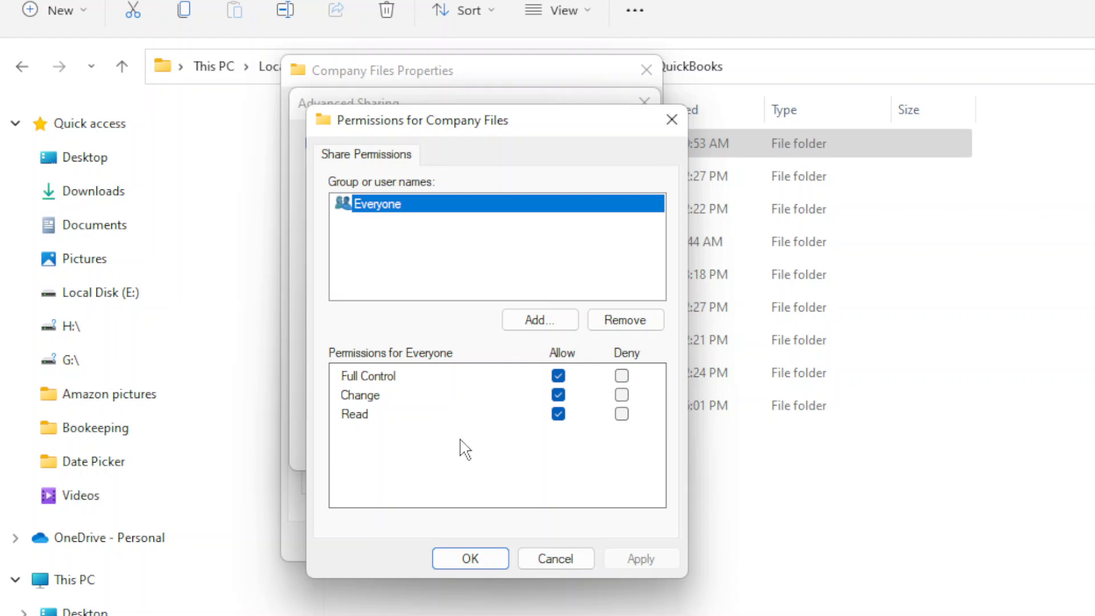
{"action": "left_click", "coordinate": [467, 560]}
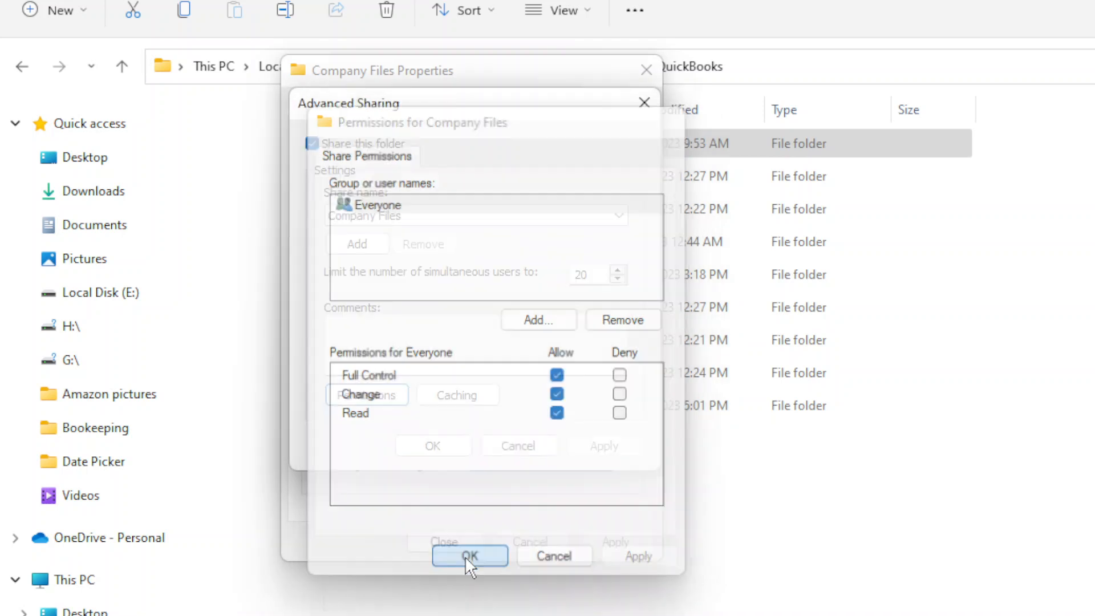
{"action": "left_click", "coordinate": [439, 447]}
{"action": "left_click", "coordinate": [446, 539]}
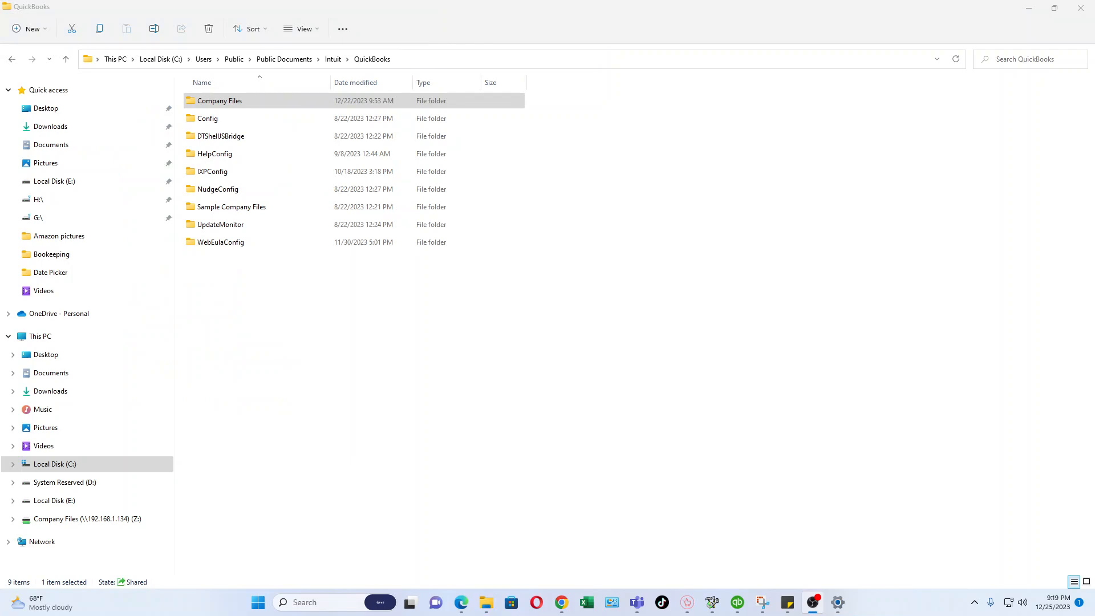
Open a command prompt by running CMD from the Run dialog
{"action": "key", "text": "super+r"}
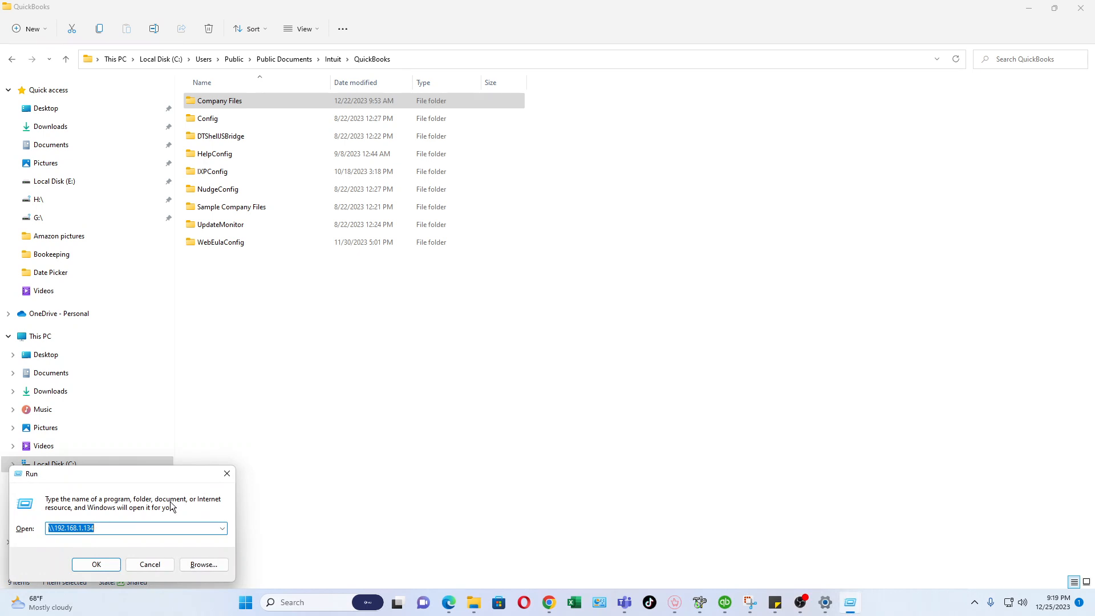
{"action": "left_click", "coordinate": [110, 529]}
{"action": "left_click_drag", "start_coordinate": [109, 529], "coordinate": [36, 527]}
{"action": "type", "text": "CMD"}
{"action": "key", "text": "Return"}
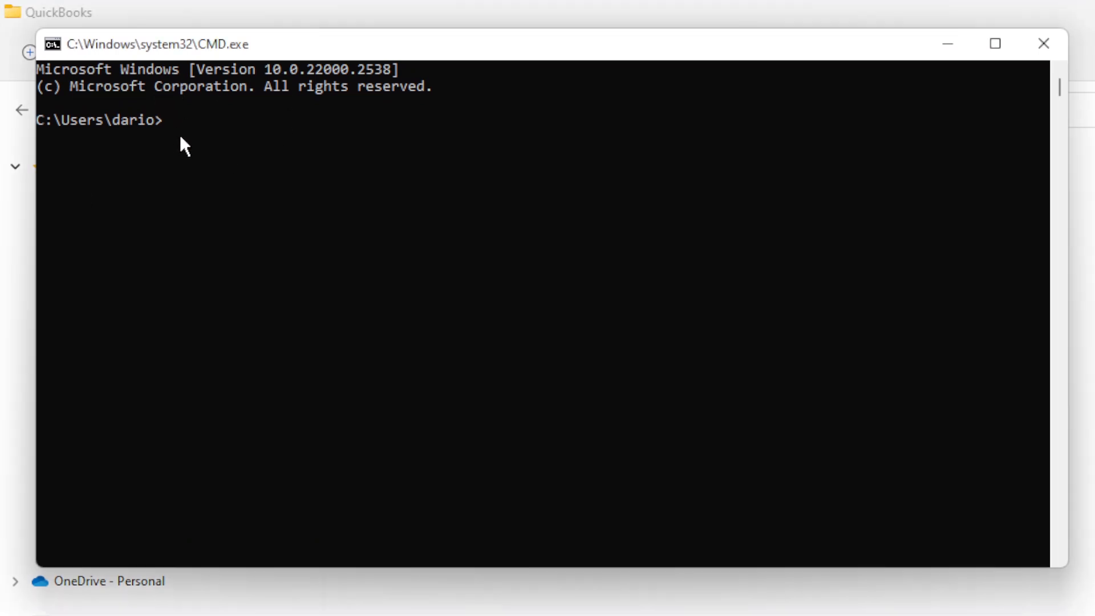
Run ipconfig, copy the Ethernet adapter's IPv4 address, and close the command prompt
{"action": "left_click", "coordinate": [204, 118]}
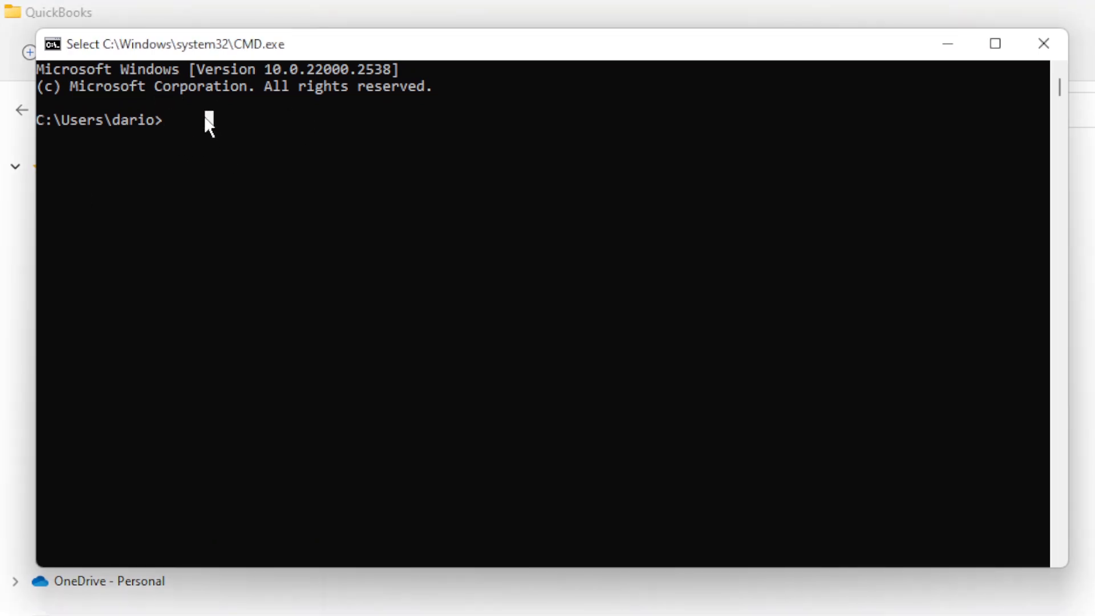
{"action": "type", "text": "ipconfig"}
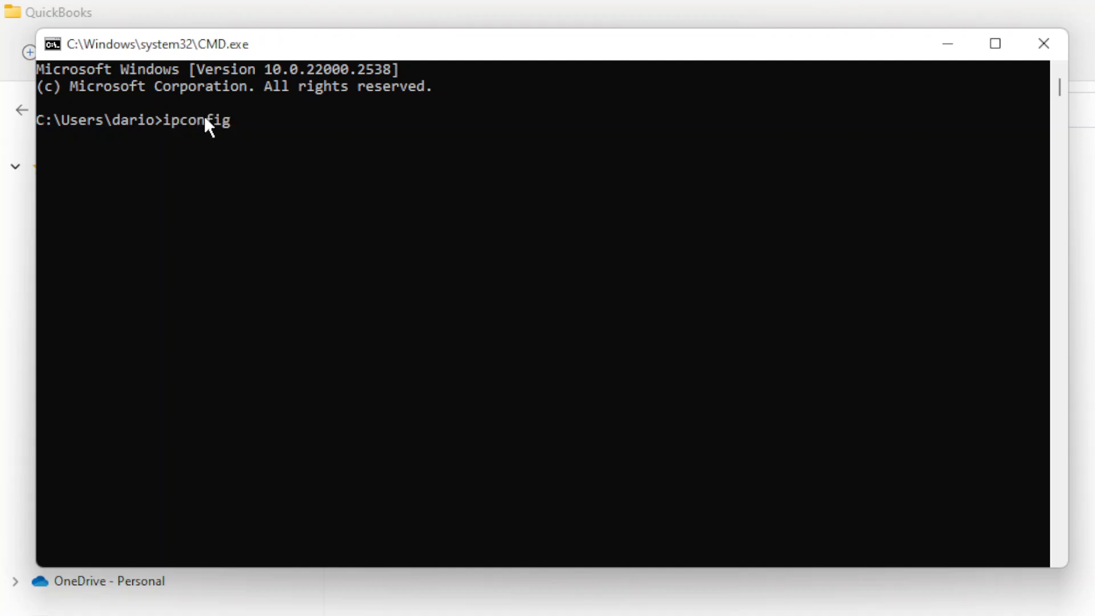
{"action": "key", "text": "Return"}
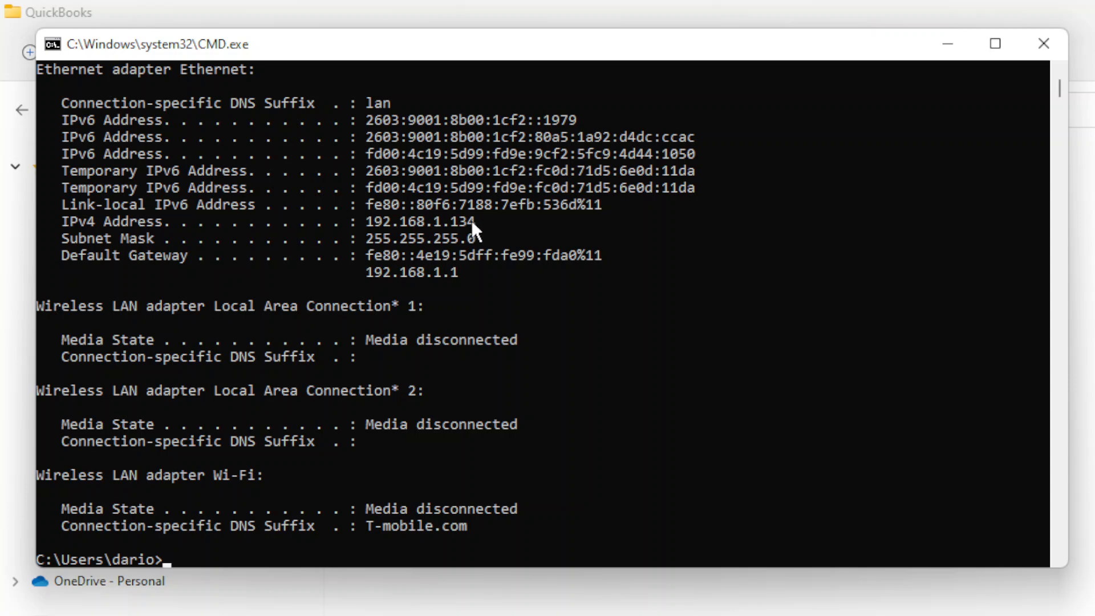
{"action": "left_click_drag", "start_coordinate": [475, 219], "coordinate": [368, 230]}
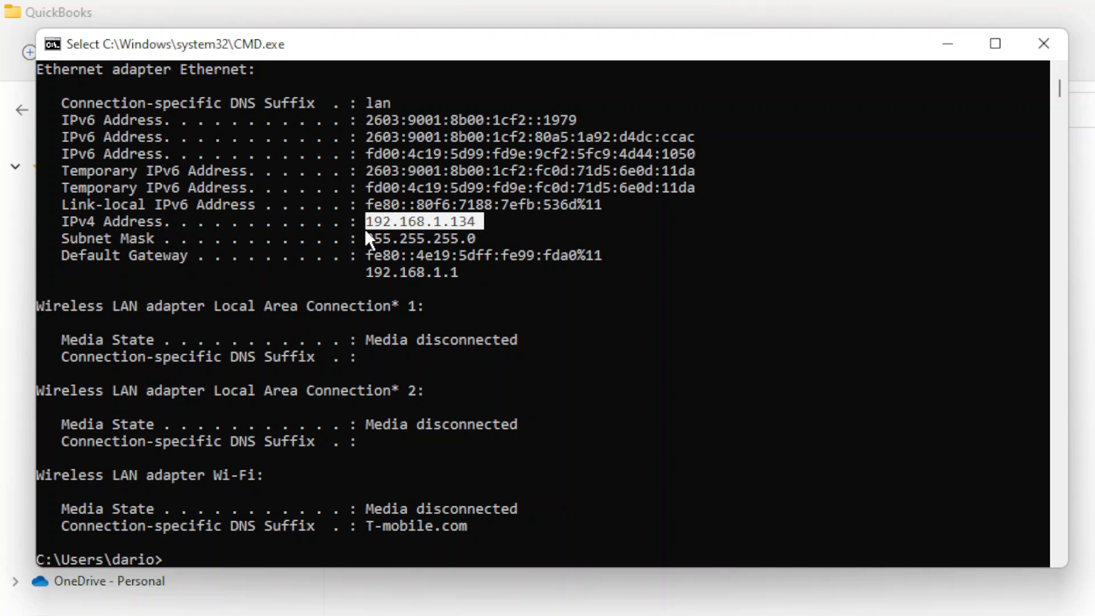
{"action": "key", "text": "ctrl+c"}
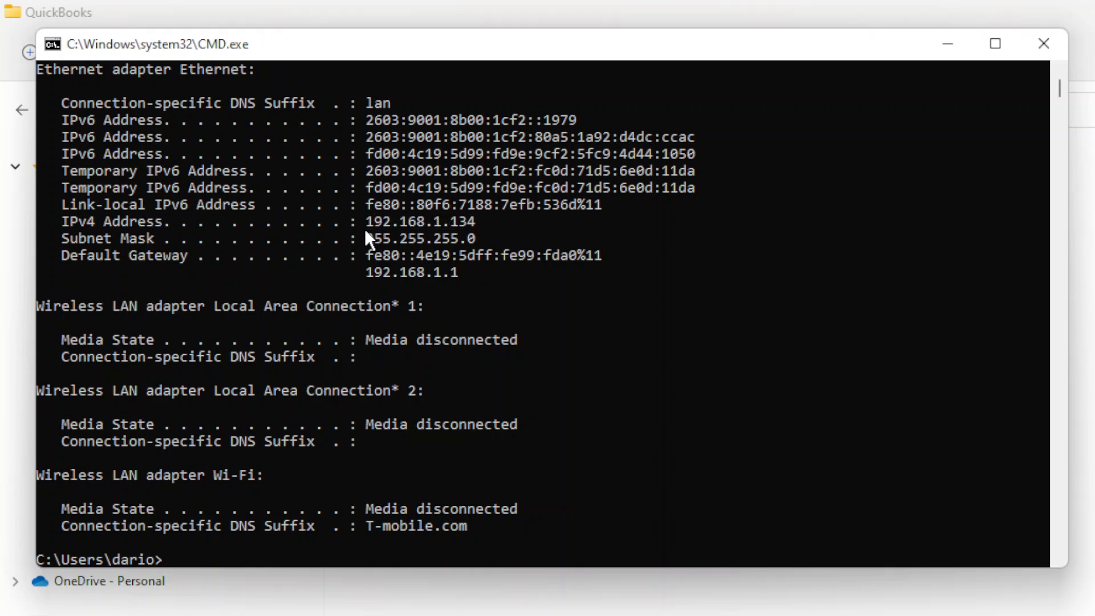
{"action": "left_click", "coordinate": [1043, 46]}
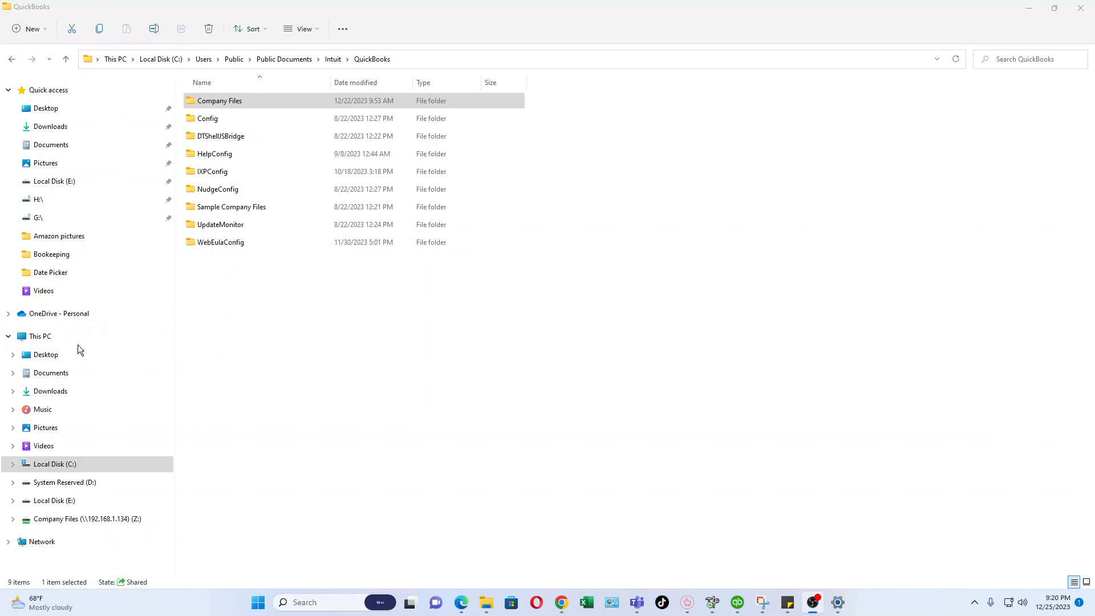
Start mapping a network drive from This PC with drive letter Z: and the folder \\192.168.1.134
{"action": "left_click", "coordinate": [53, 339]}
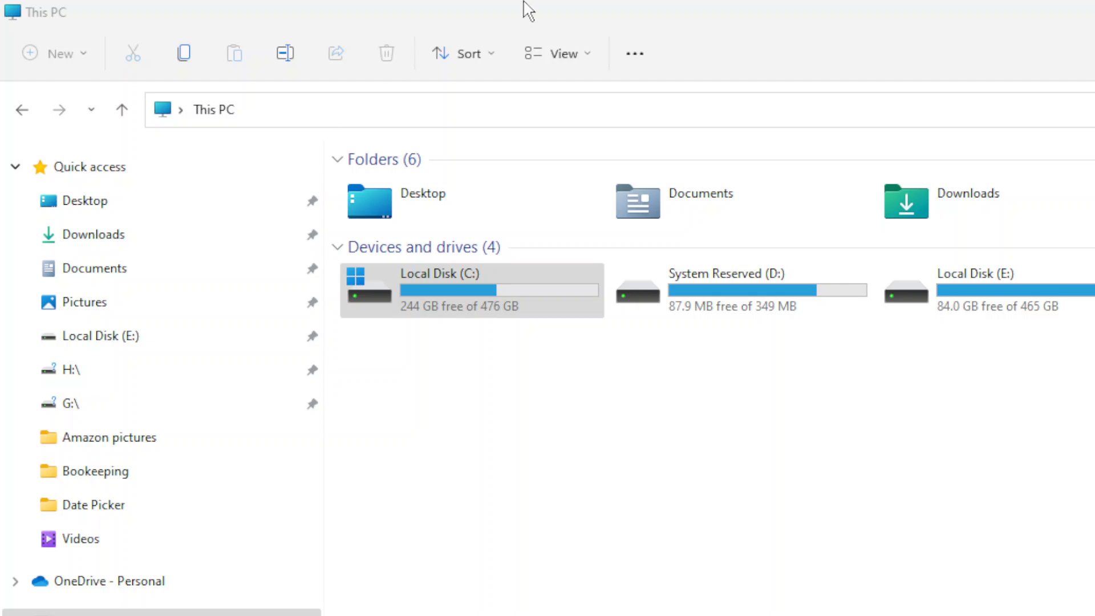
{"action": "left_click", "coordinate": [635, 53]}
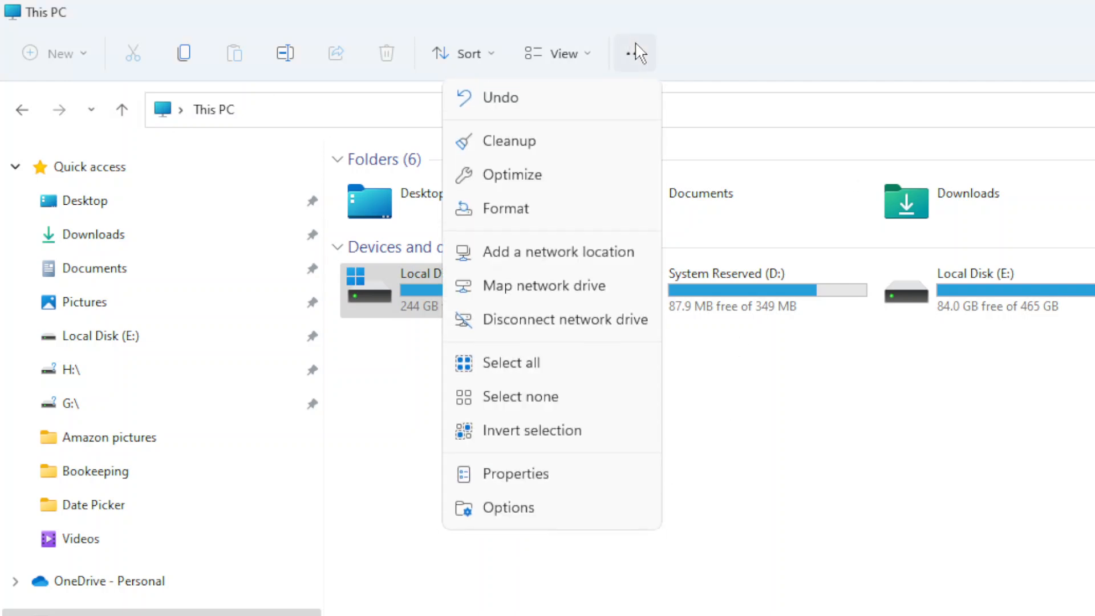
{"action": "left_click", "coordinate": [551, 290]}
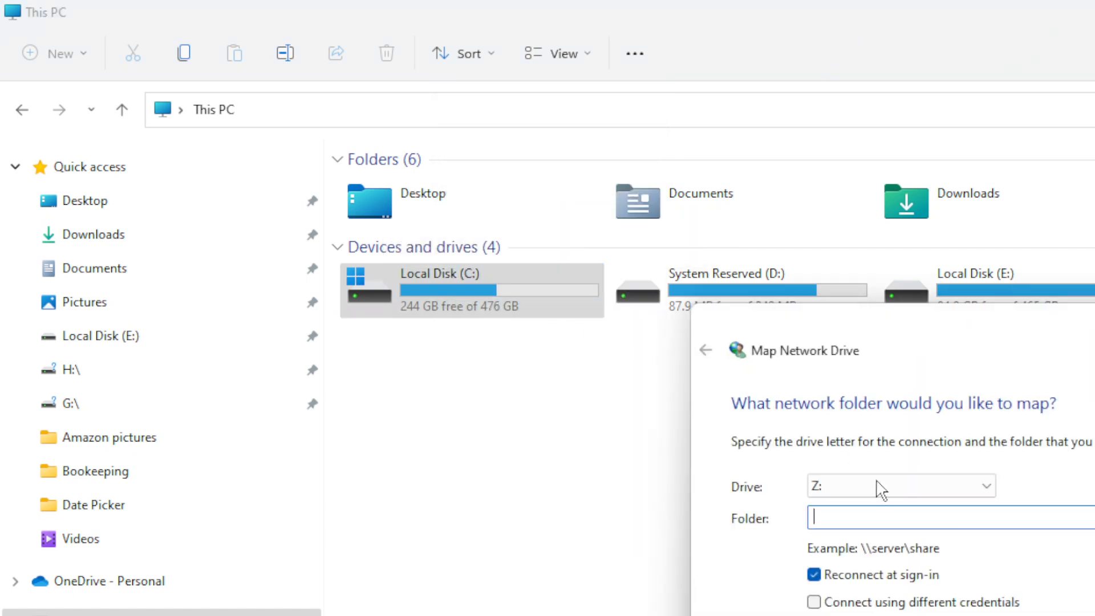
{"action": "left_click", "coordinate": [988, 488]}
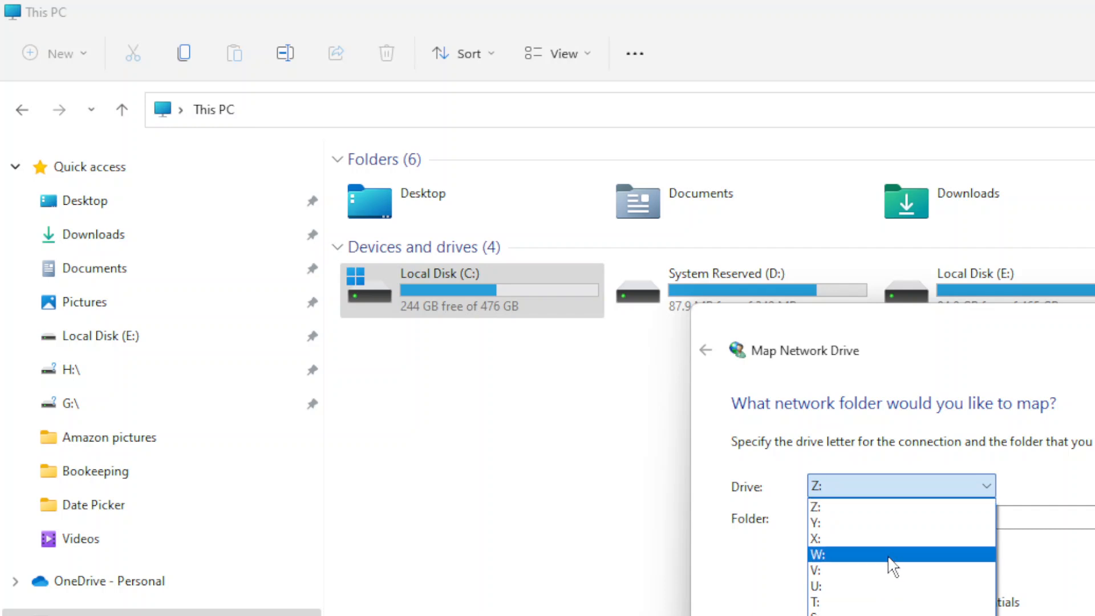
{"action": "left_click", "coordinate": [834, 483]}
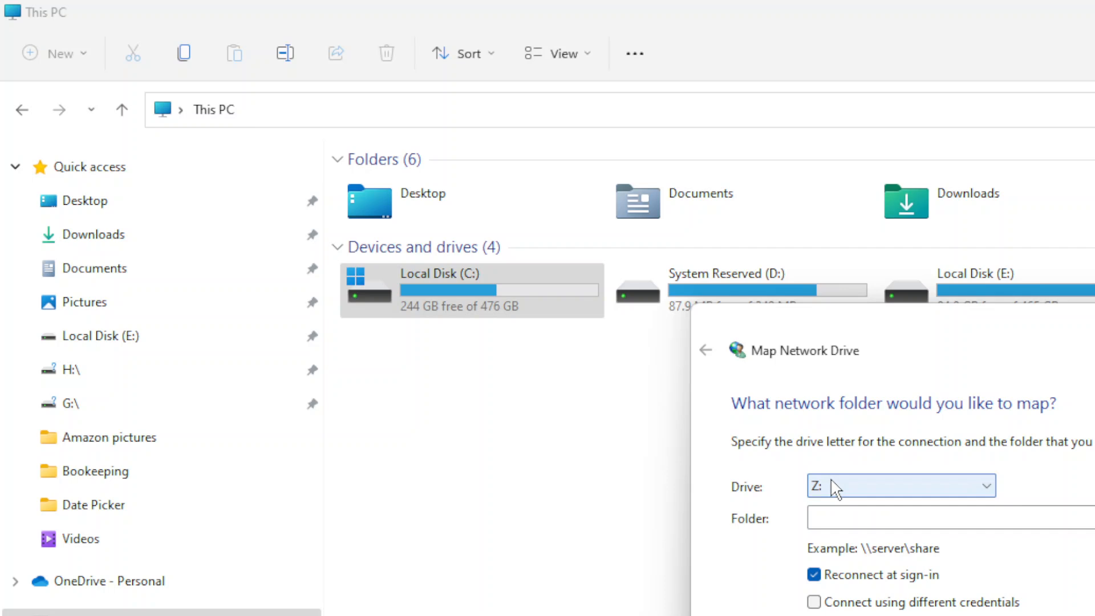
{"action": "left_click", "coordinate": [838, 516]}
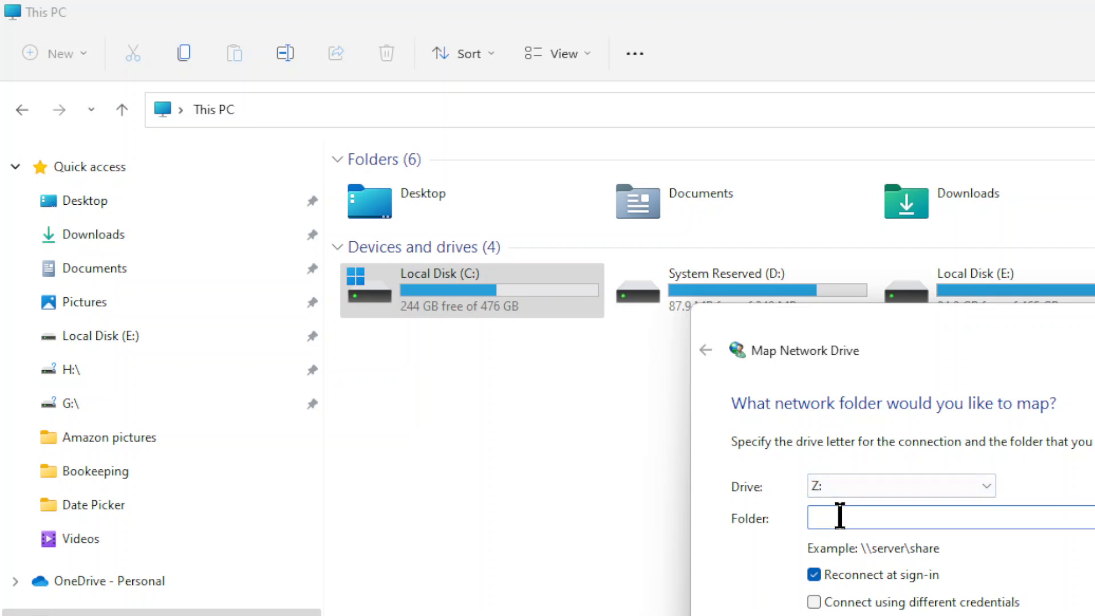
{"action": "type", "text": "\\\\192.168.1.134"}
{"action": "left_click_drag", "start_coordinate": [1001, 302], "coordinate": [593, 69]}
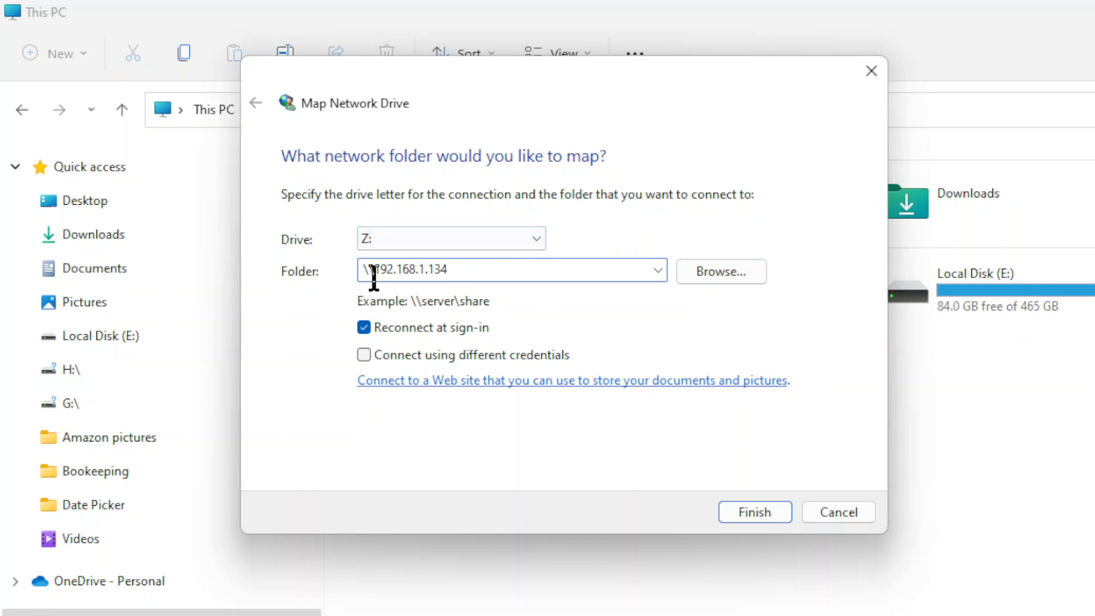
Browse the shared folders on 192.168.1.134 to Company Files, then cancel the folder selection and the drive mapping
{"action": "left_click", "coordinate": [730, 279]}
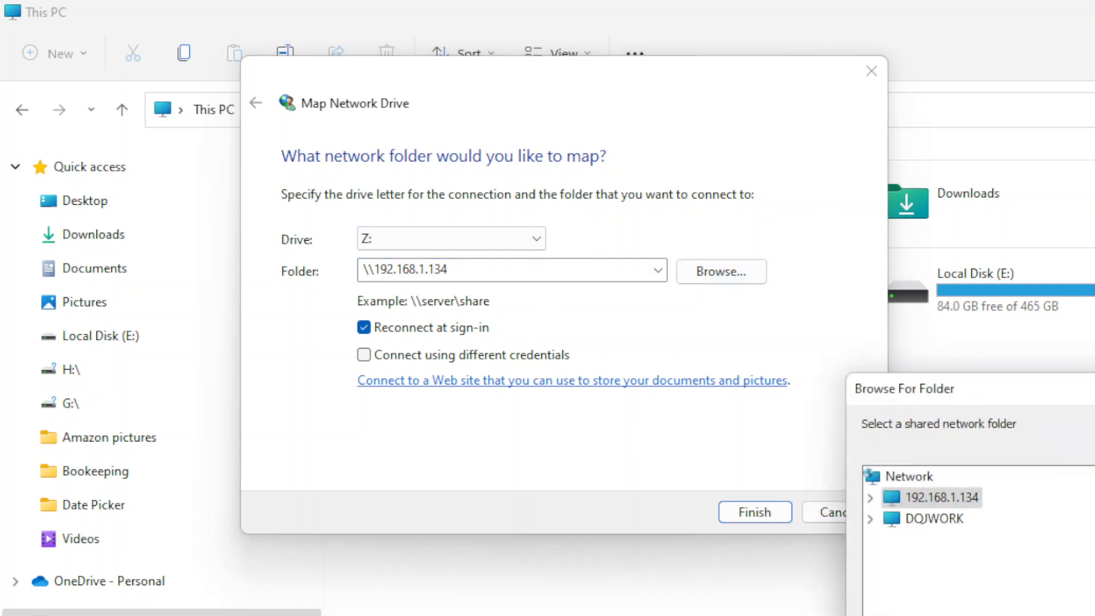
{"action": "left_click_drag", "start_coordinate": [1031, 392], "coordinate": [342, 172]}
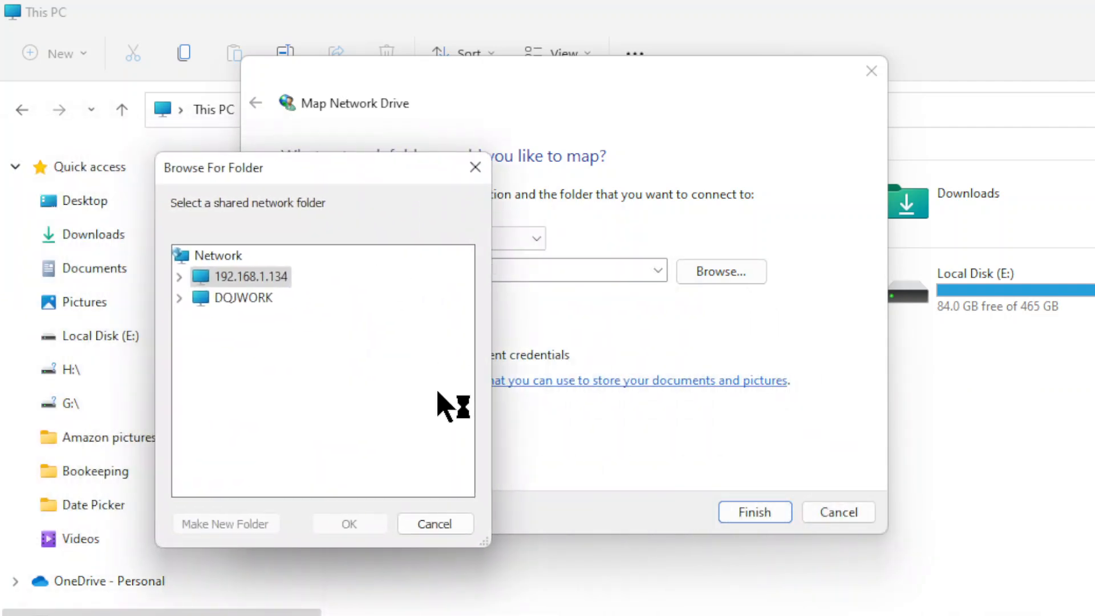
{"action": "left_click", "coordinate": [179, 277]}
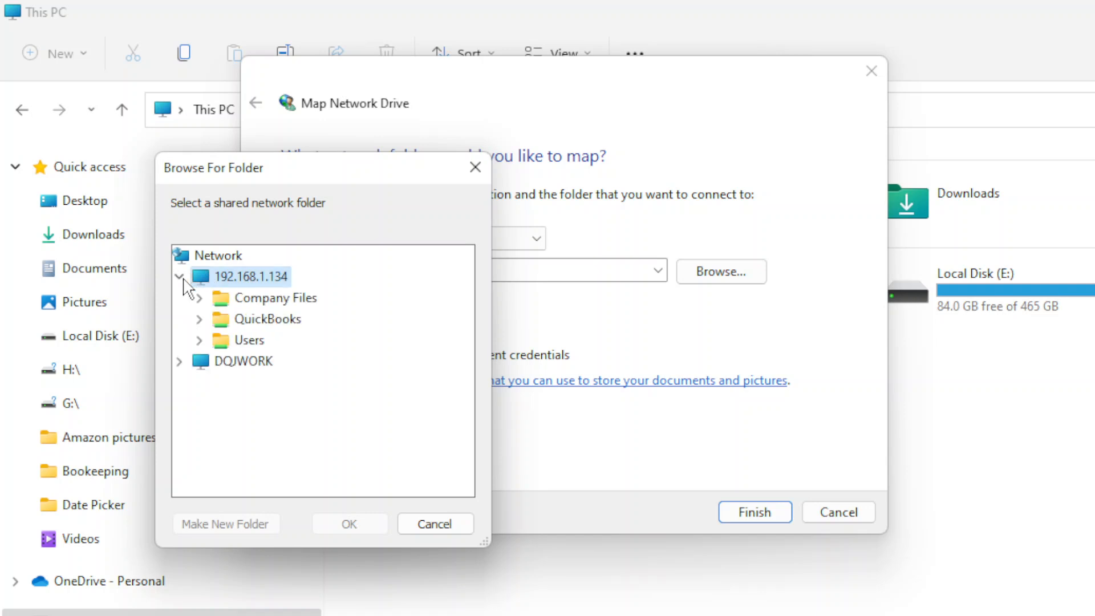
{"action": "double_click", "coordinate": [245, 305]}
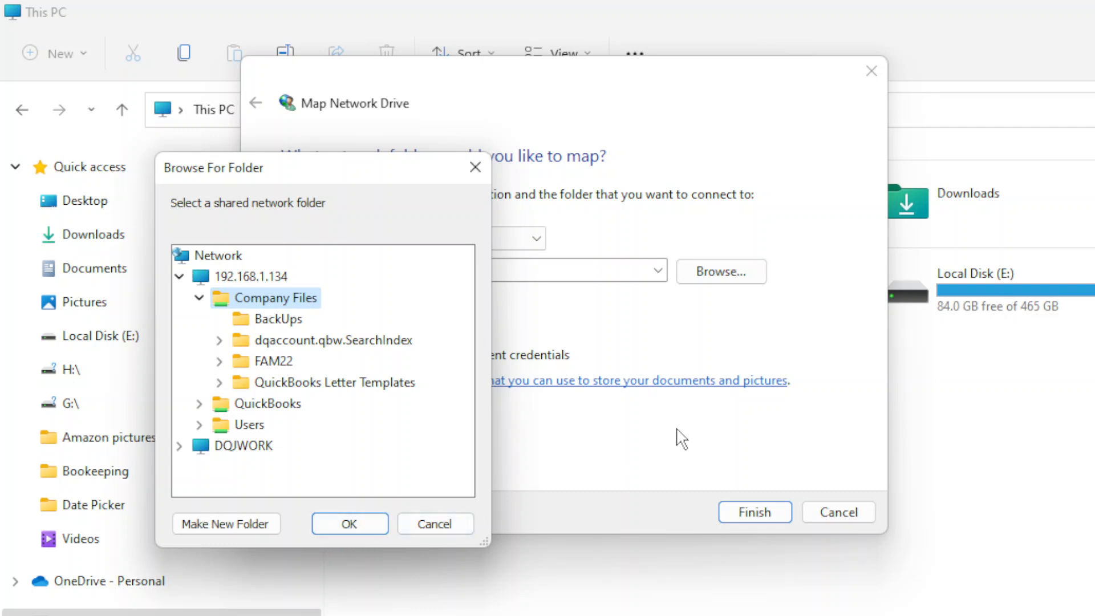
{"action": "left_click", "coordinate": [474, 167]}
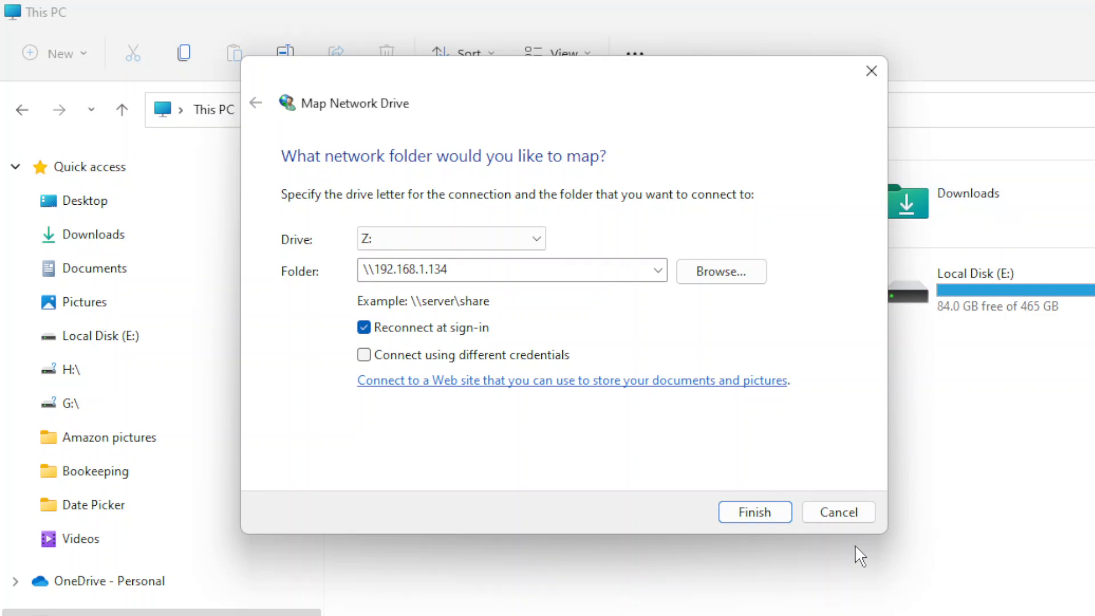
{"action": "left_click", "coordinate": [825, 516]}
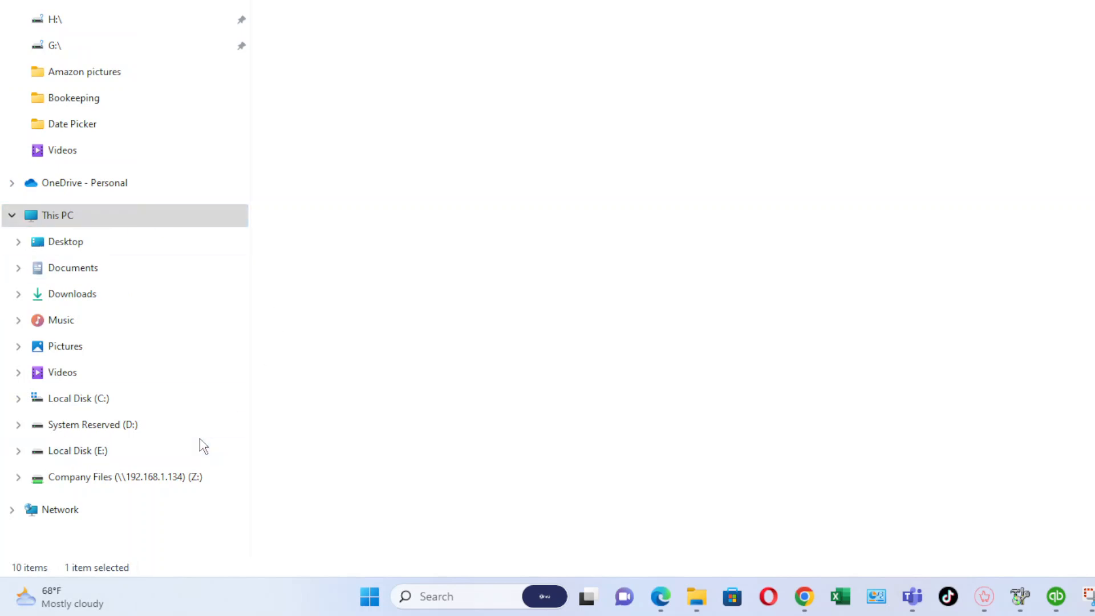
Open the computer's network shares by running \\192.168.1.134 from the Run dialog
{"action": "key", "text": "super+r"}
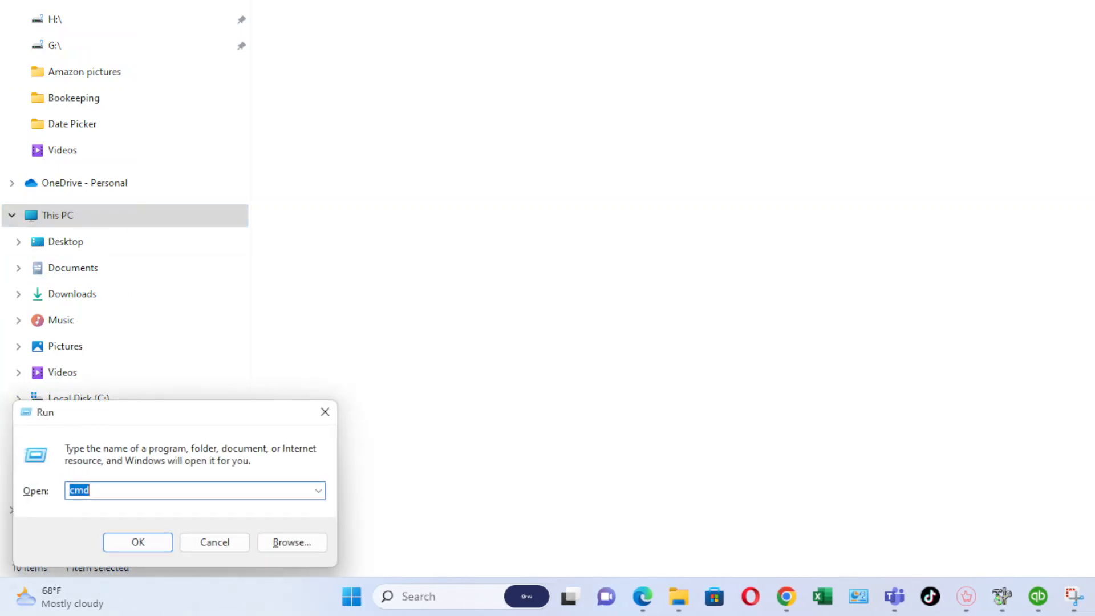
{"action": "key", "text": "BackSpace"}
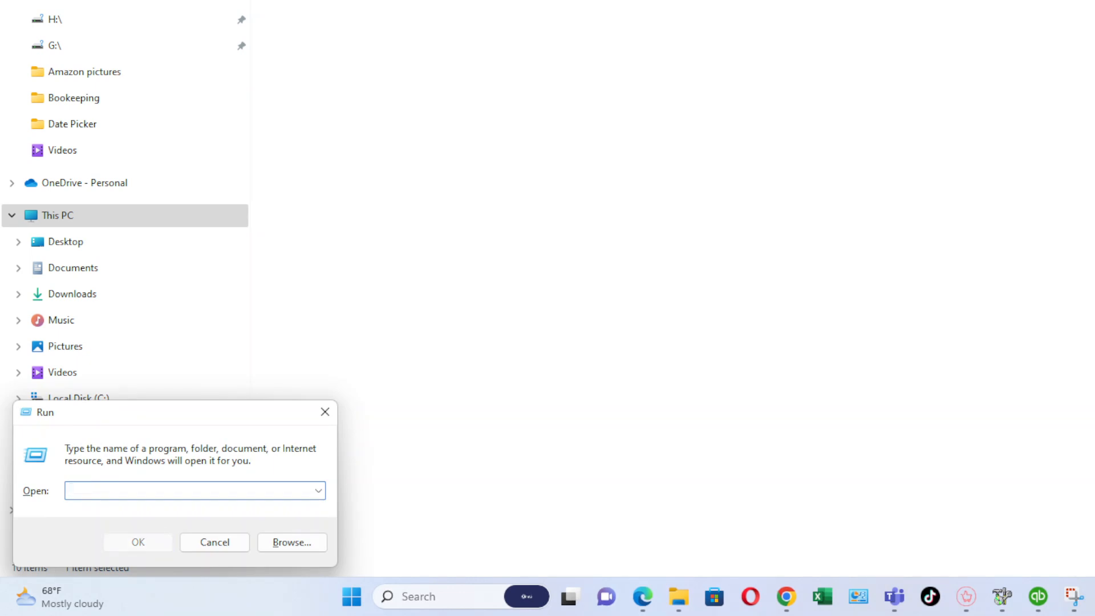
{"action": "type", "text": "\\\\"}
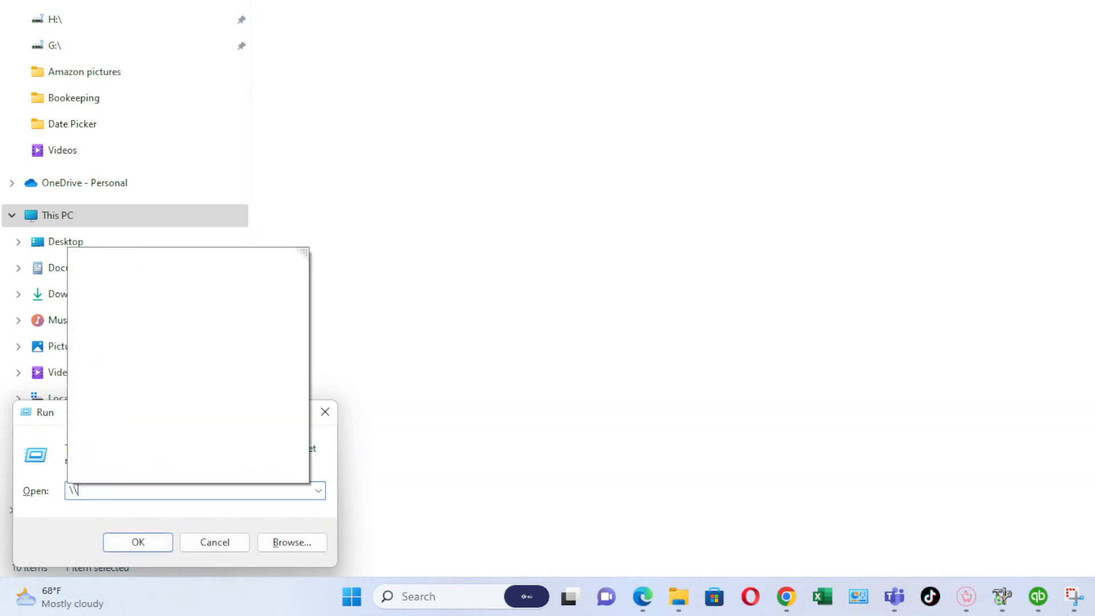
{"action": "left_click", "coordinate": [103, 506]}
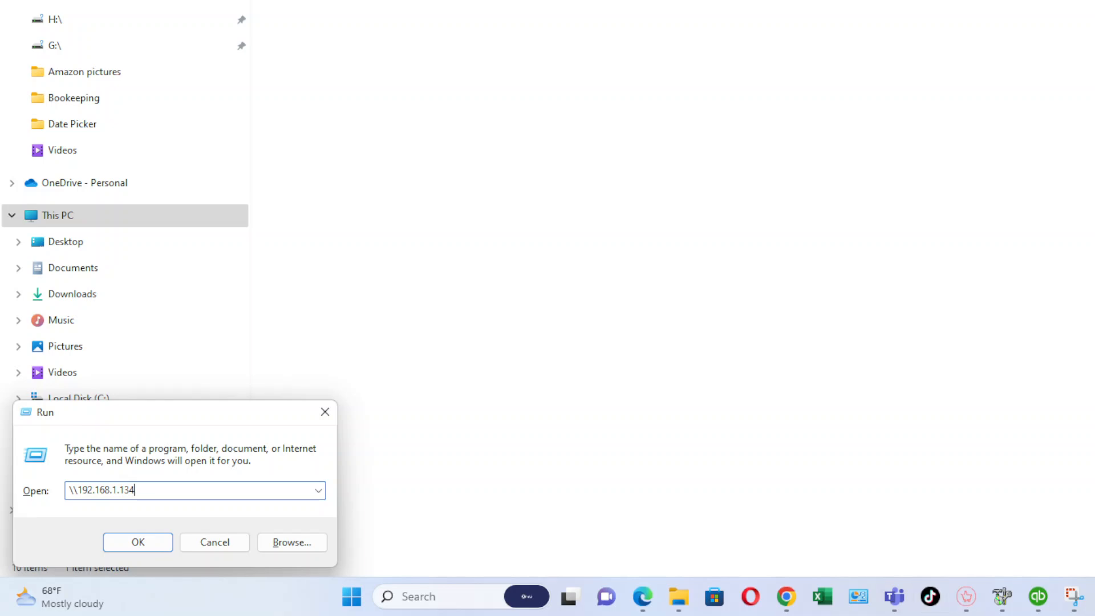
{"action": "key", "text": "Return"}
{"action": "right_click", "coordinate": [933, 205]}
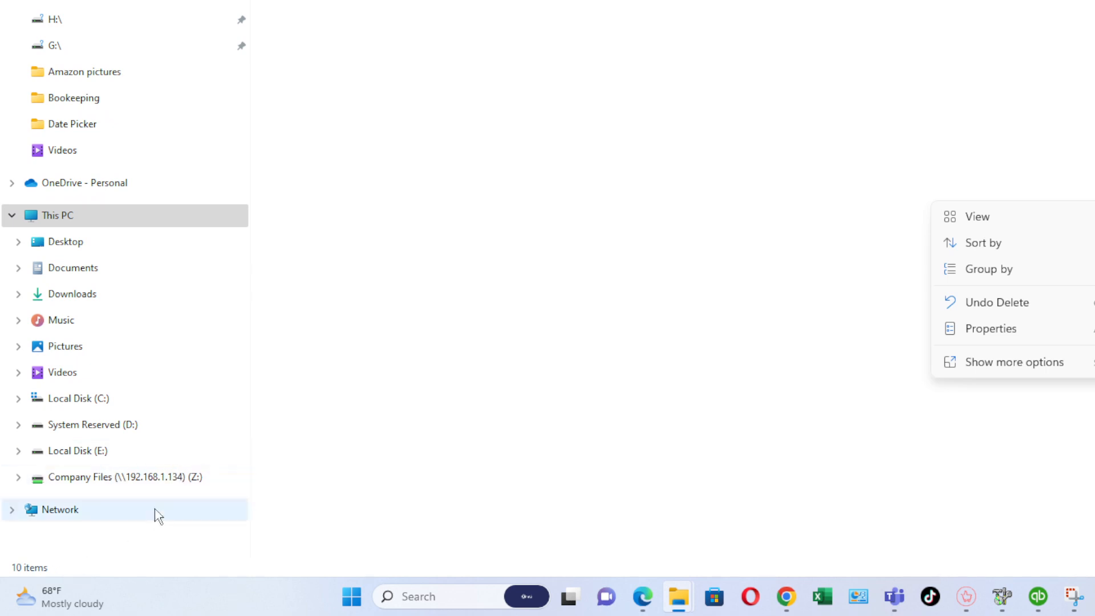
{"action": "key", "text": "super+r"}
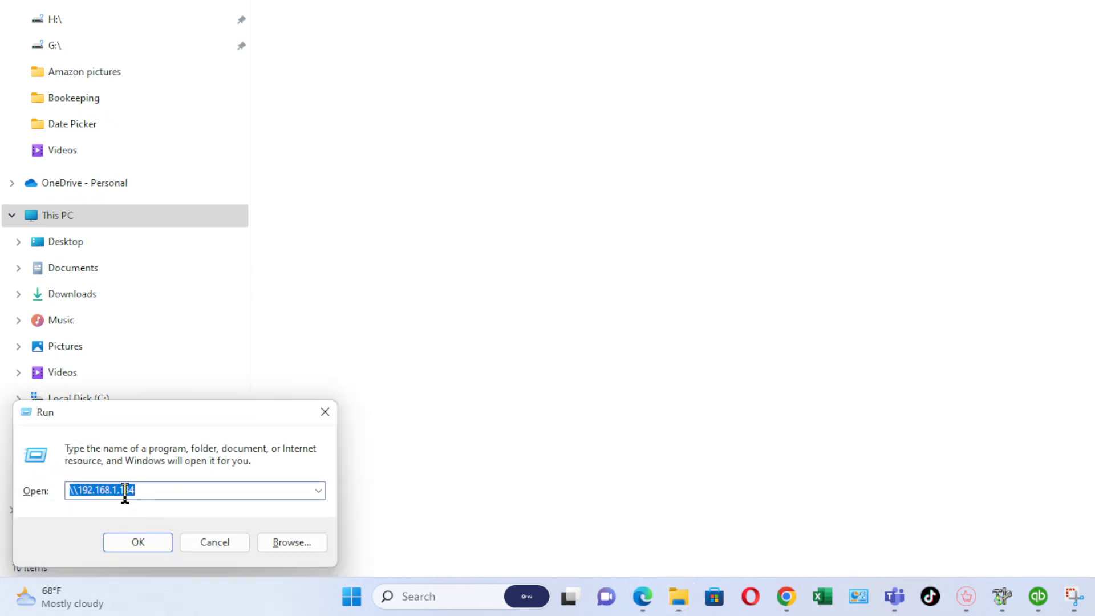
{"action": "left_click", "coordinate": [133, 544]}
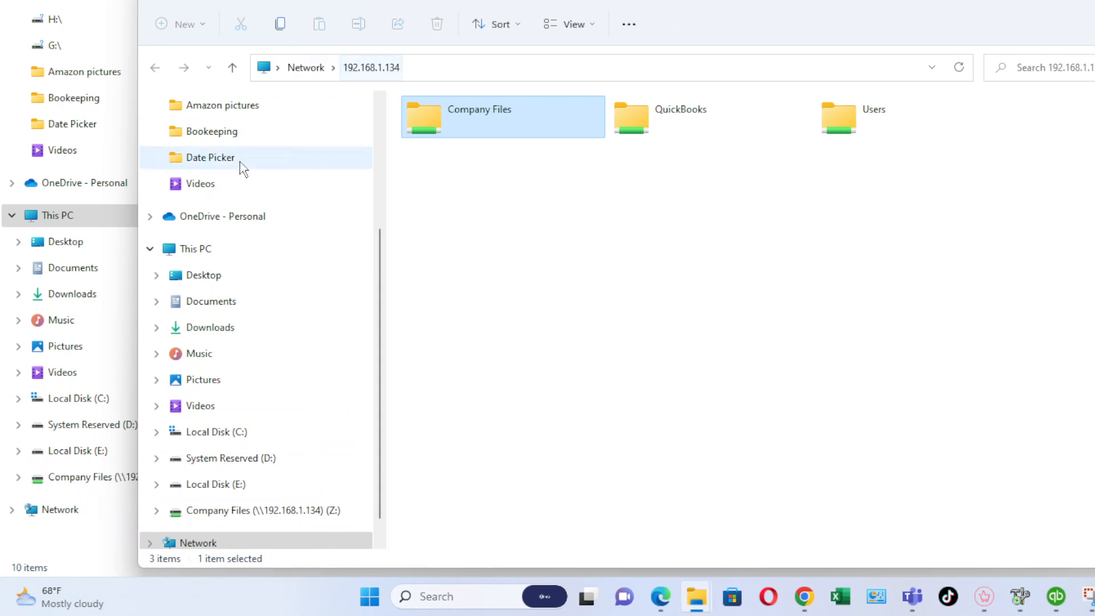
Map the shared Company Files folder as network drive Z:, with reconnect at sign-in enabled
{"action": "right_click", "coordinate": [446, 119]}
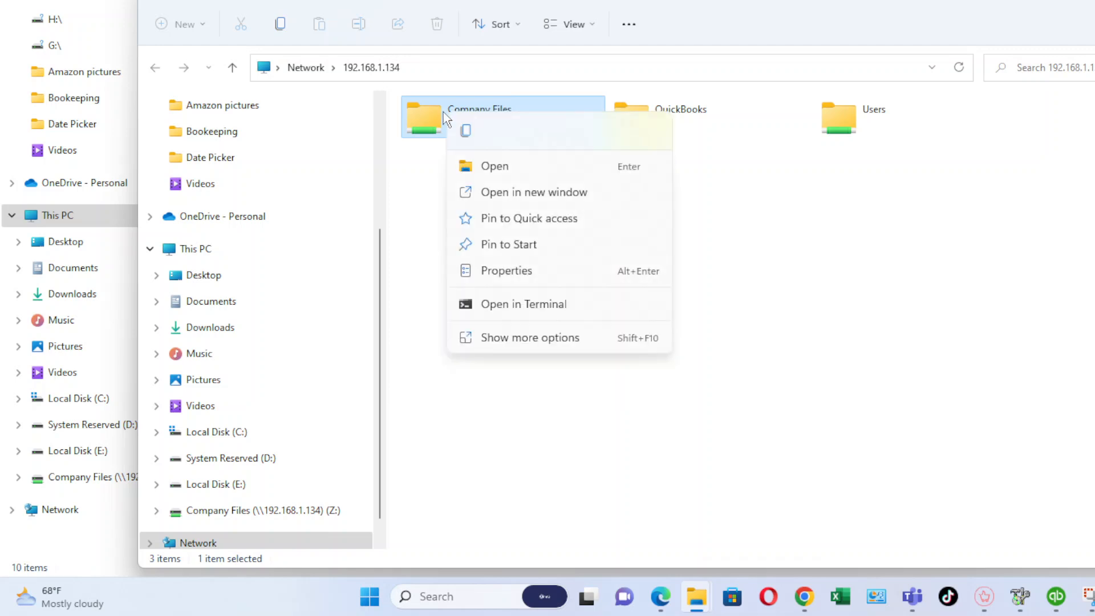
{"action": "left_click", "coordinate": [539, 341]}
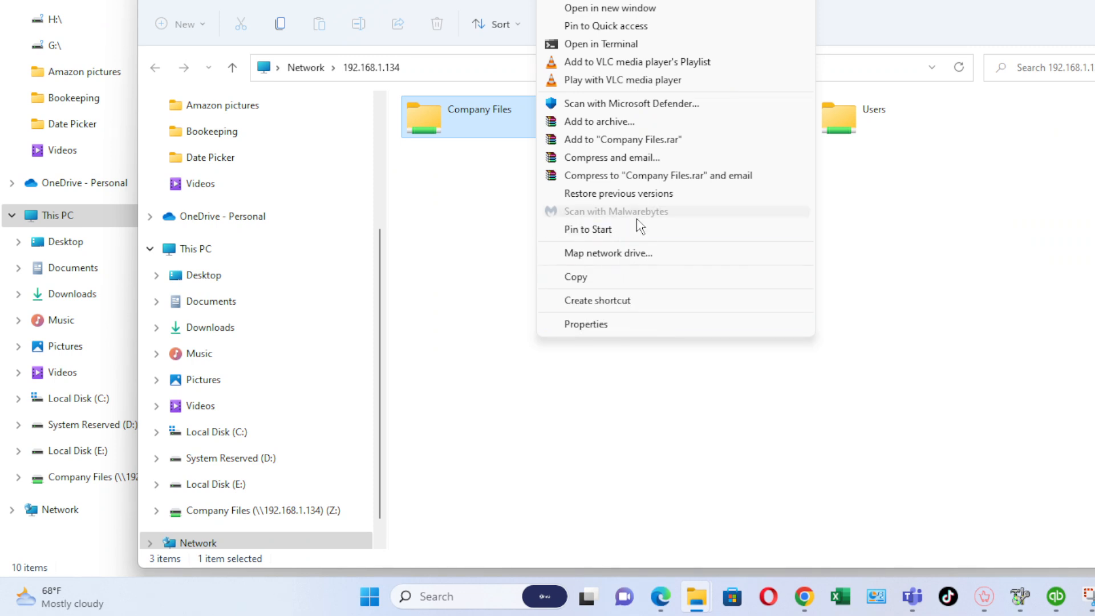
{"action": "left_click", "coordinate": [613, 252]}
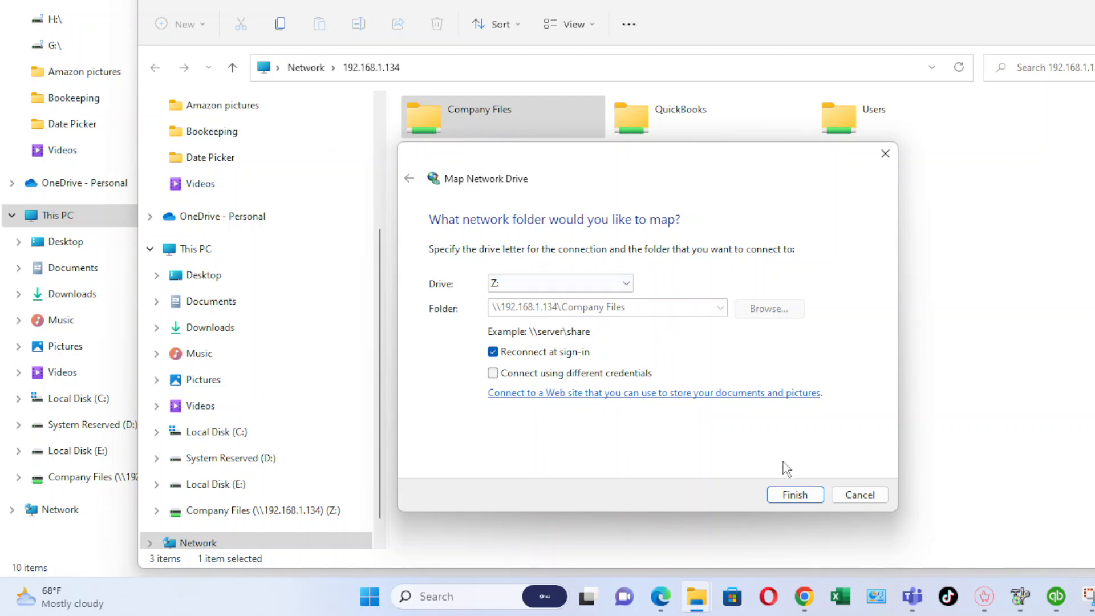
{"action": "left_click", "coordinate": [794, 496]}
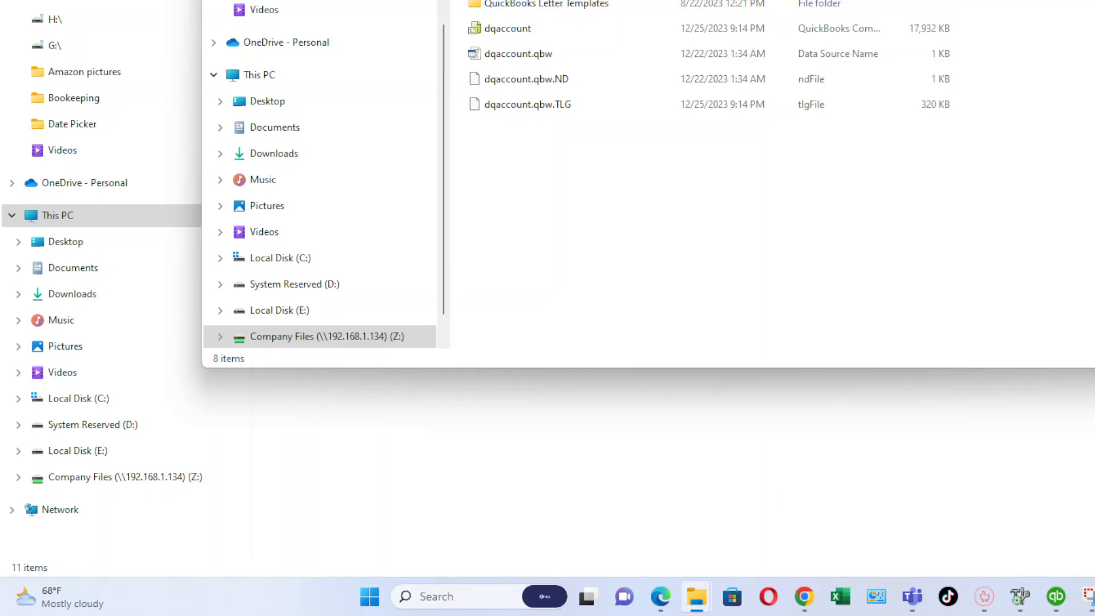
Close the mapped drive's window, check the contents of drive Z: from This PC, and go back up to This PC
{"action": "left_click", "coordinate": [1089, 1]}
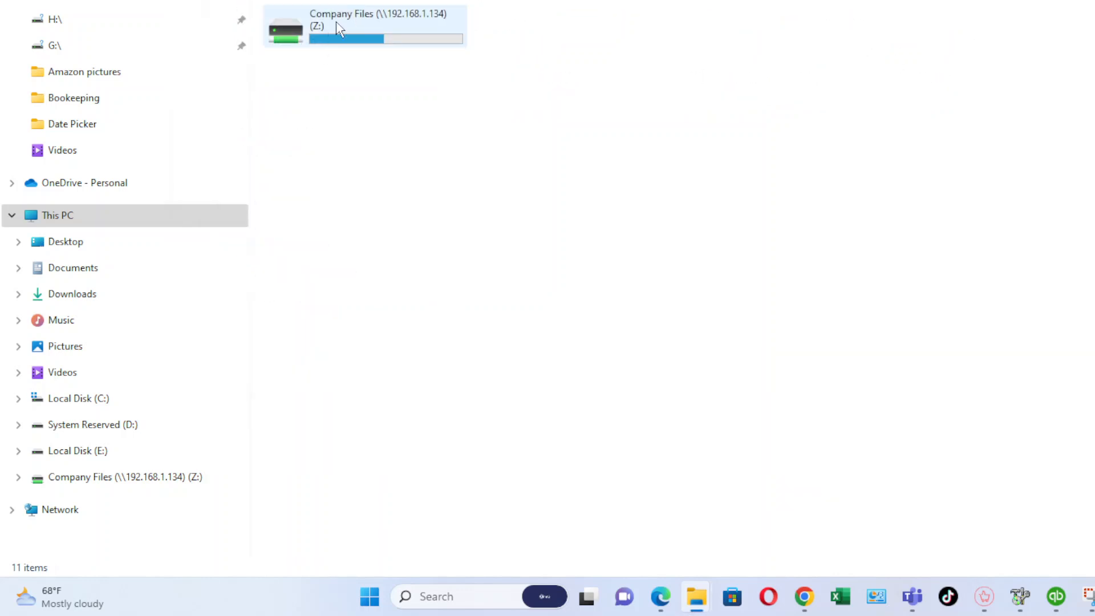
{"action": "mouse_move", "coordinate": [337, 32]}
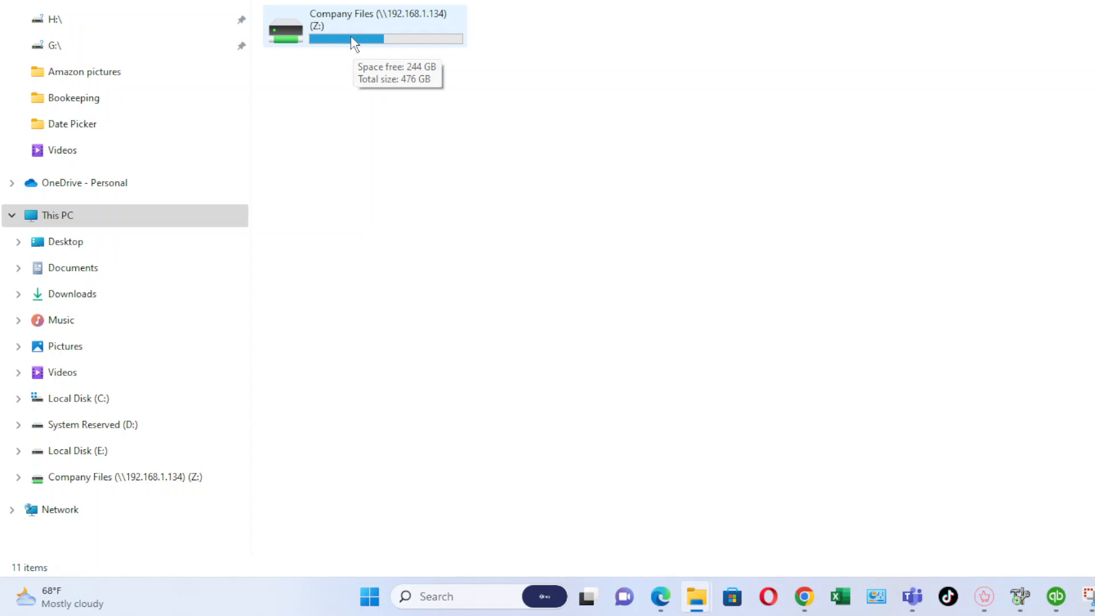
{"action": "double_click", "coordinate": [352, 39]}
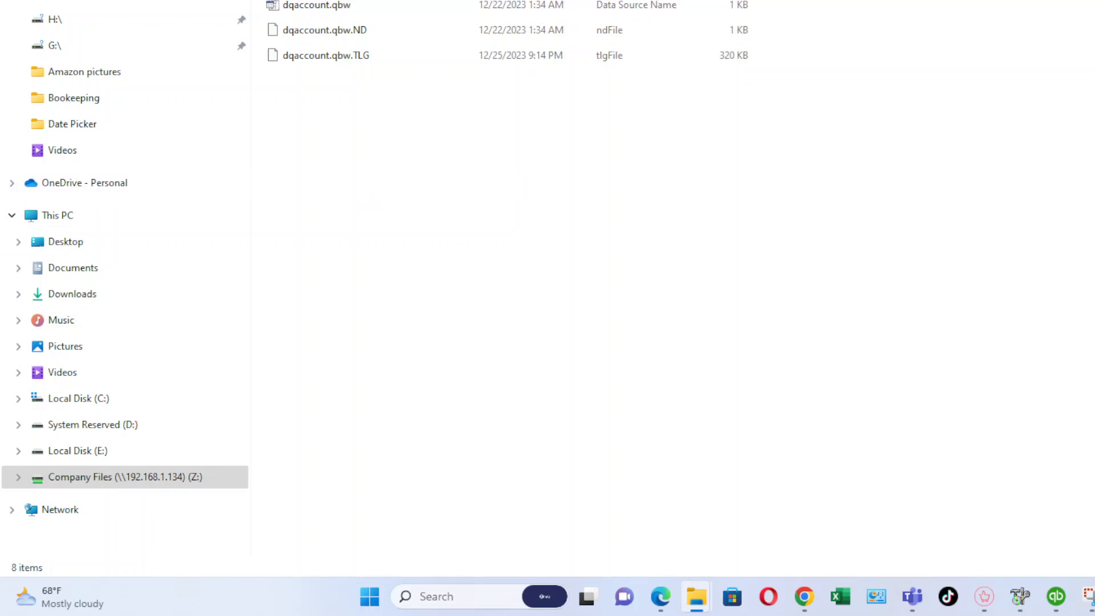
{"action": "key", "text": "alt+Up"}
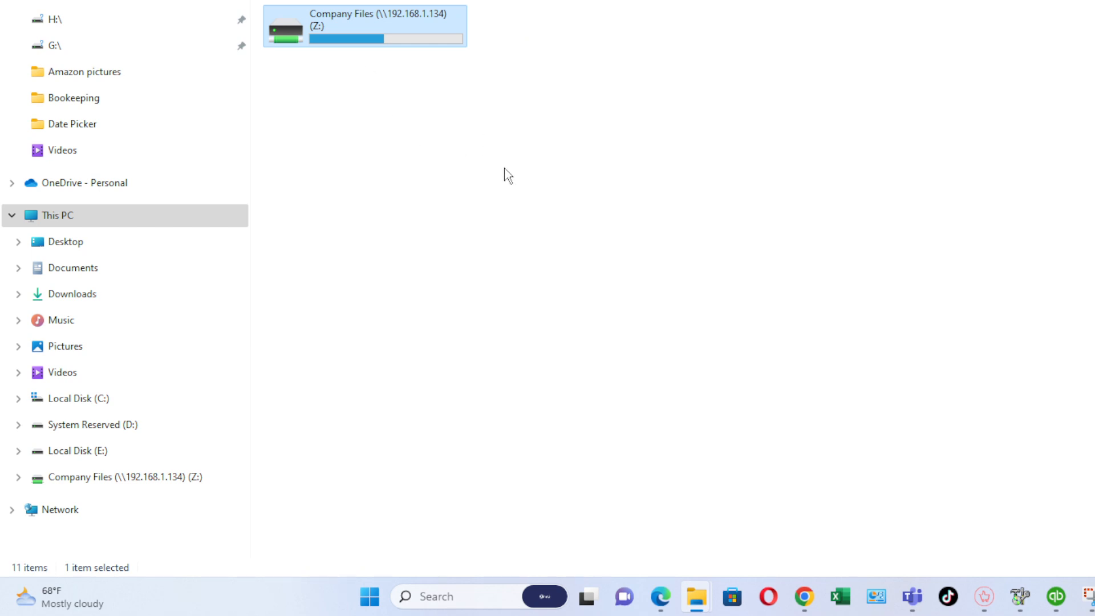